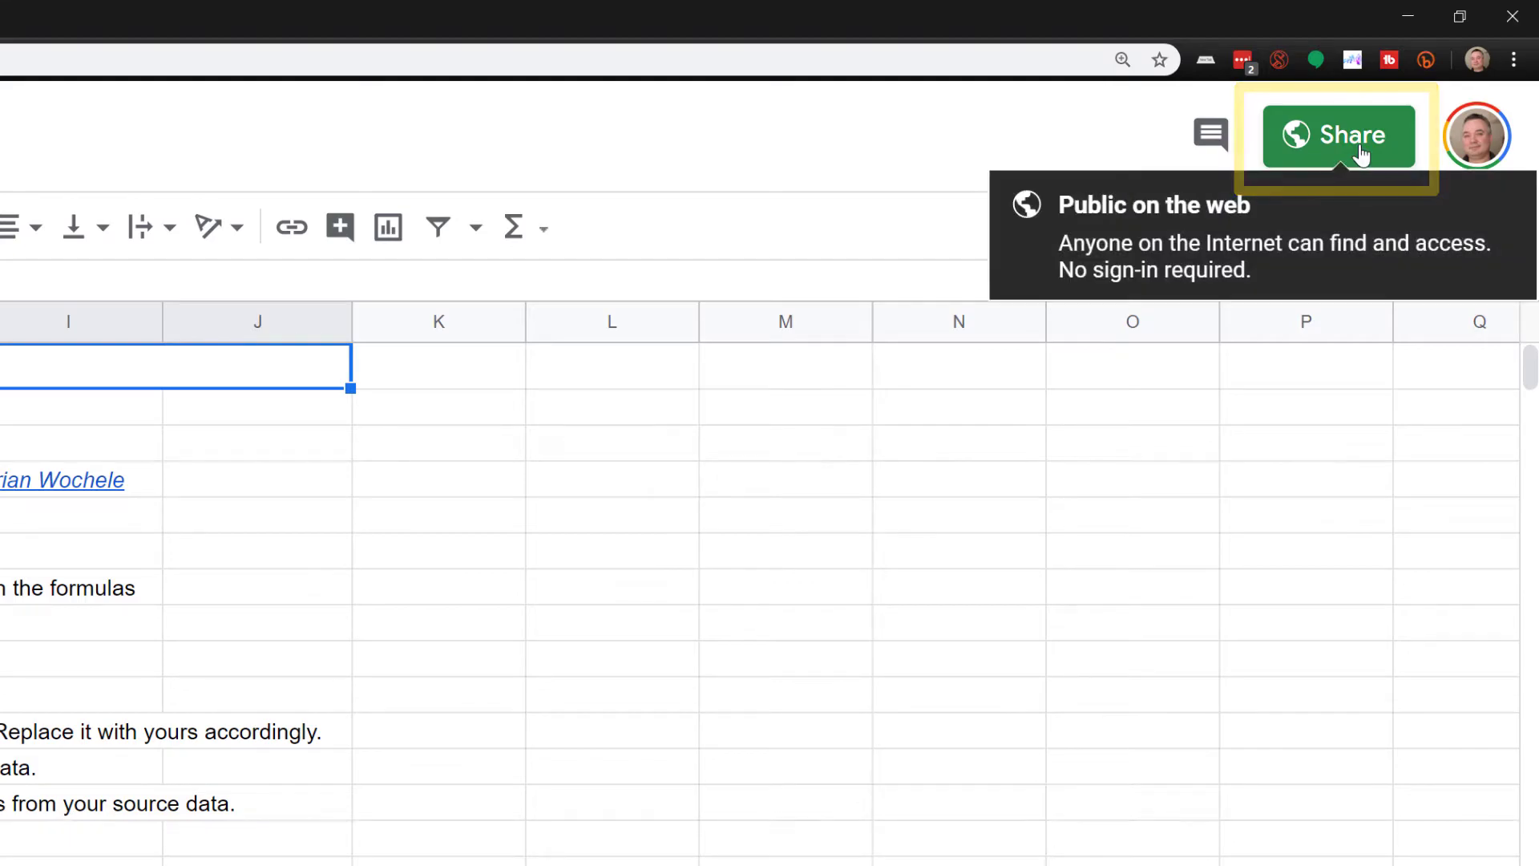
# Copy the spreadsheet's share link from the sharing settings, then close them.
pyautogui.click(1477, 80)
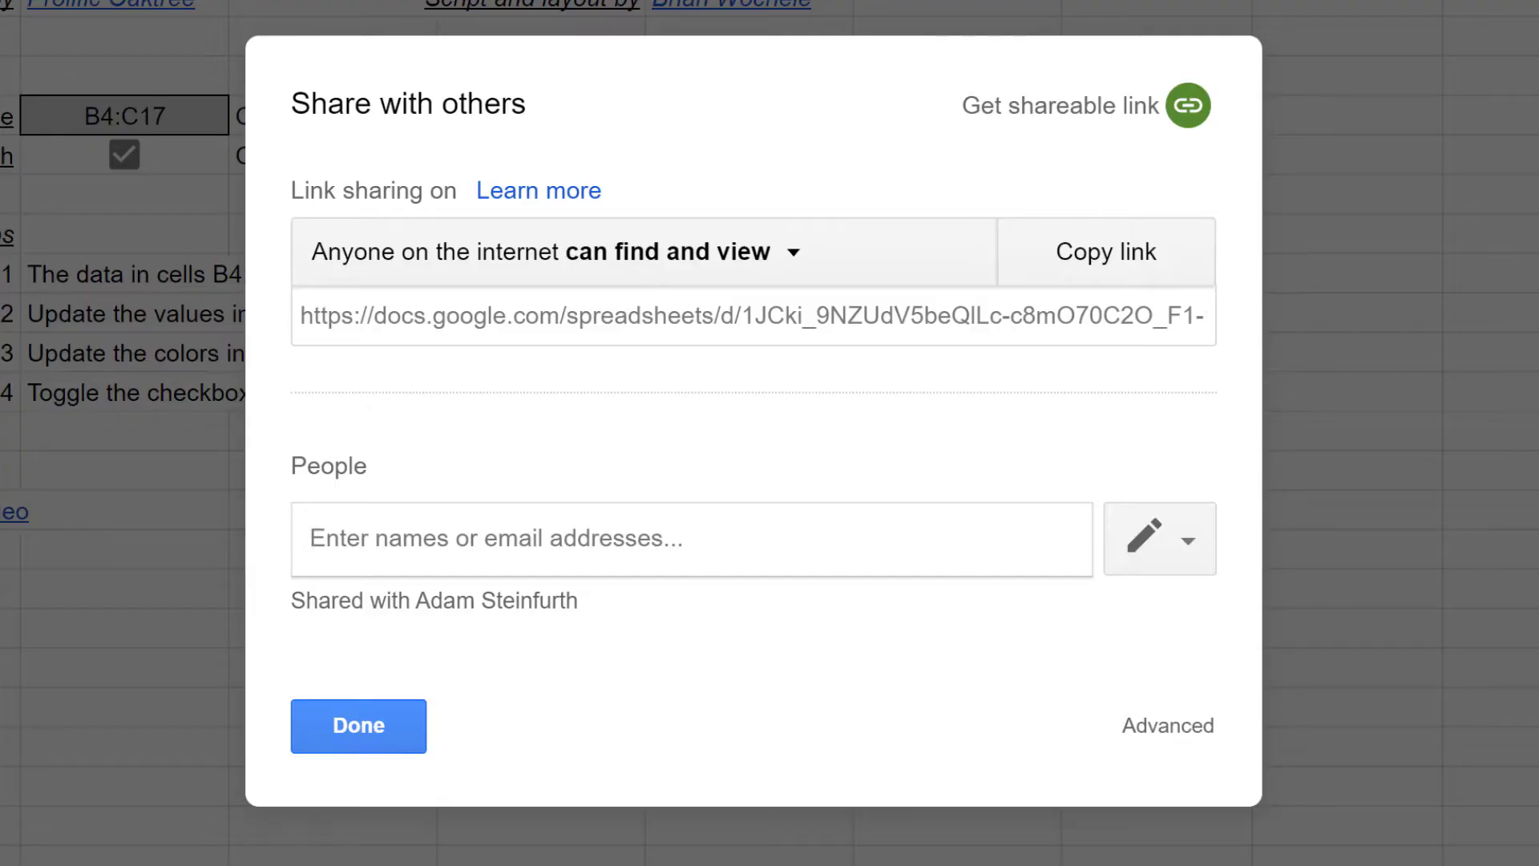
pyautogui.click(1078, 322)
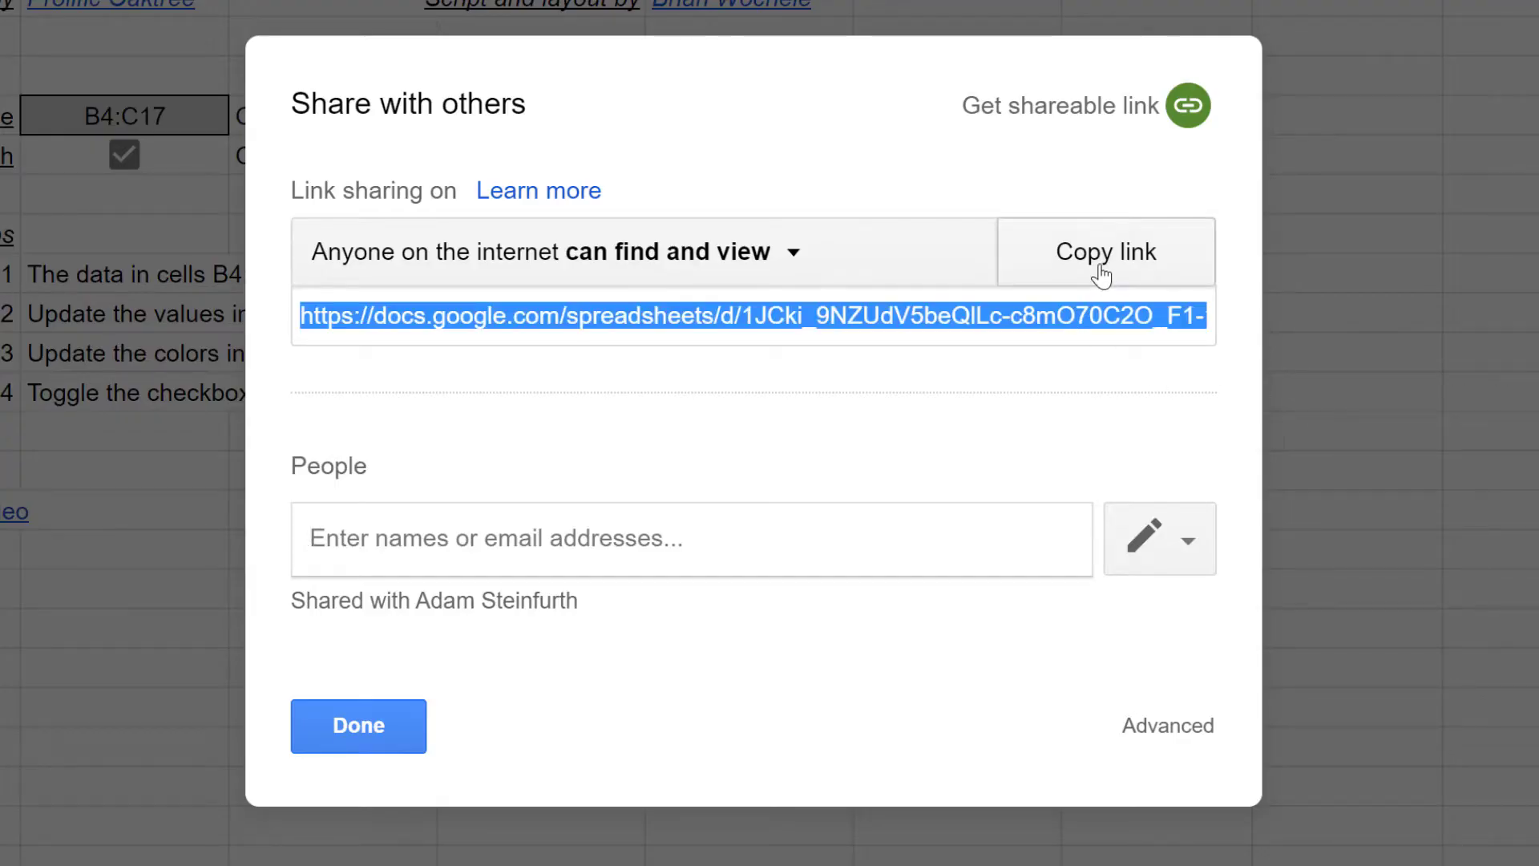
pyautogui.click(1102, 273)
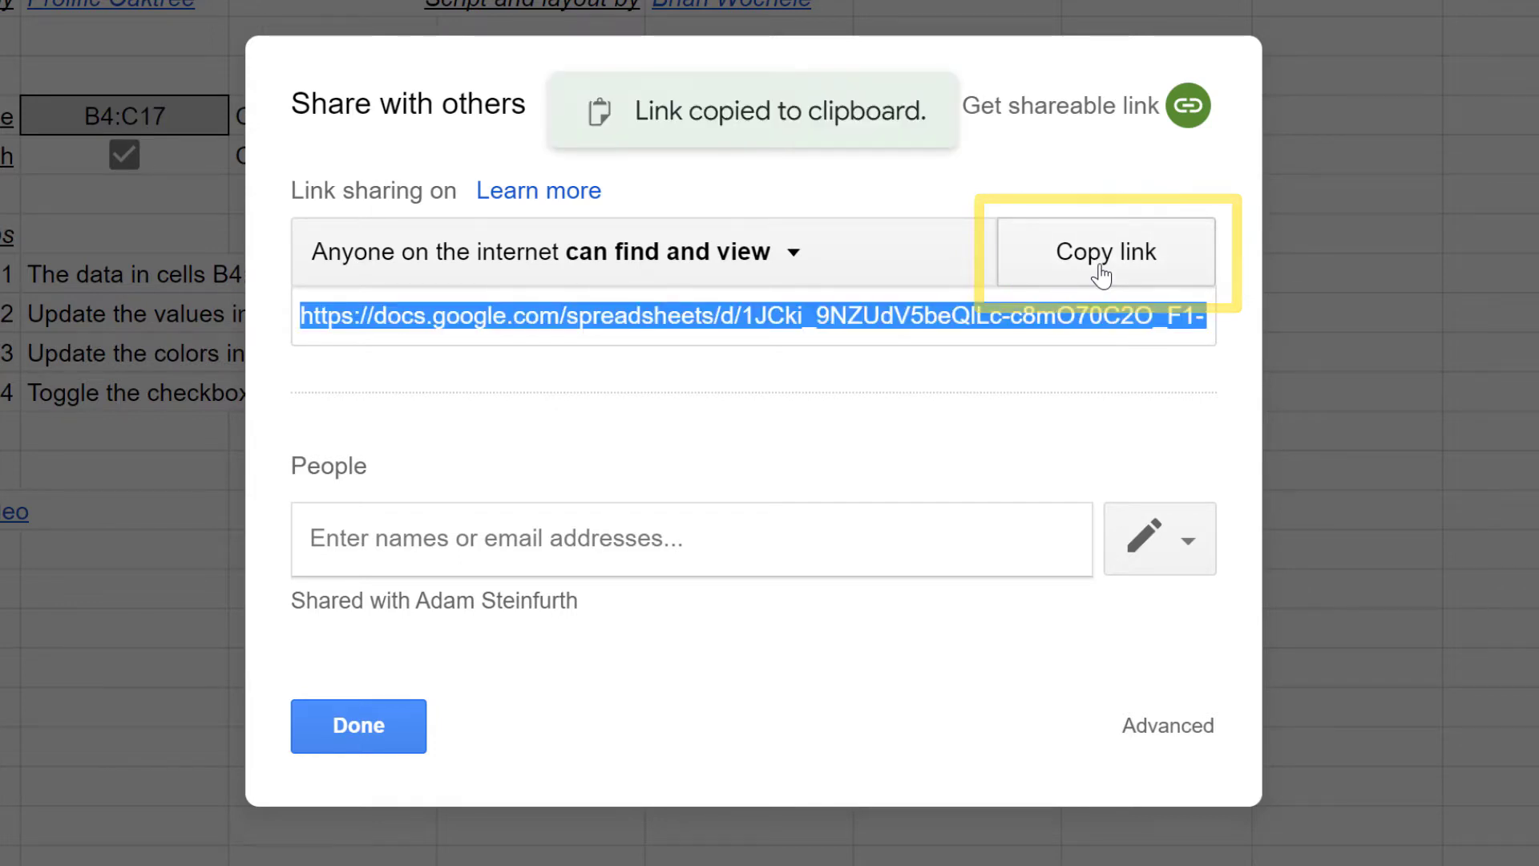
pyautogui.click(395, 715)
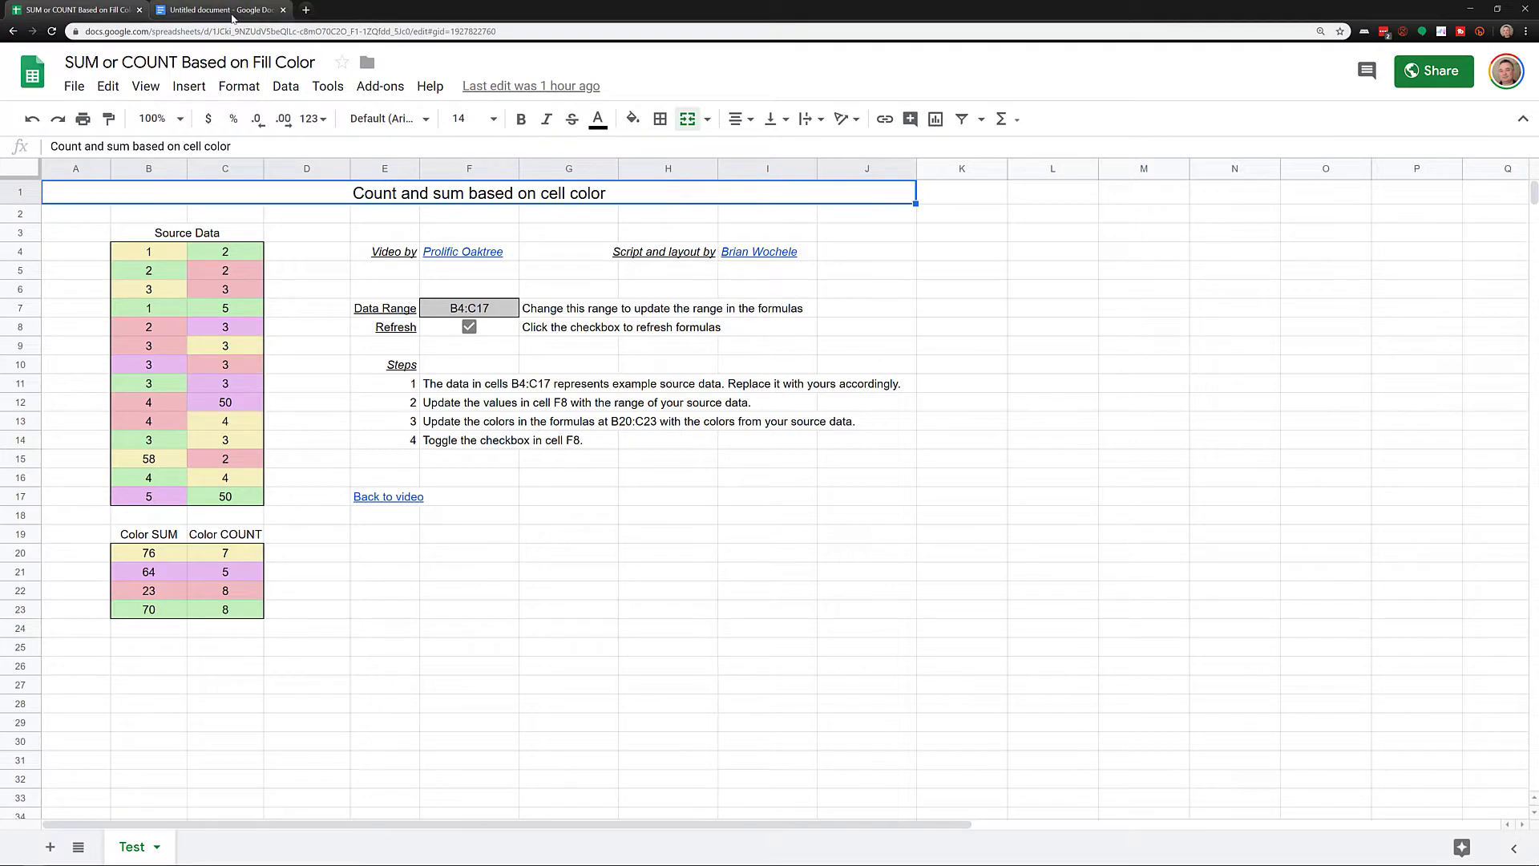
# Paste the share link into the blank Doc and change edit?usp=sharing to export?format=pdf.
pyautogui.click(233, 17)
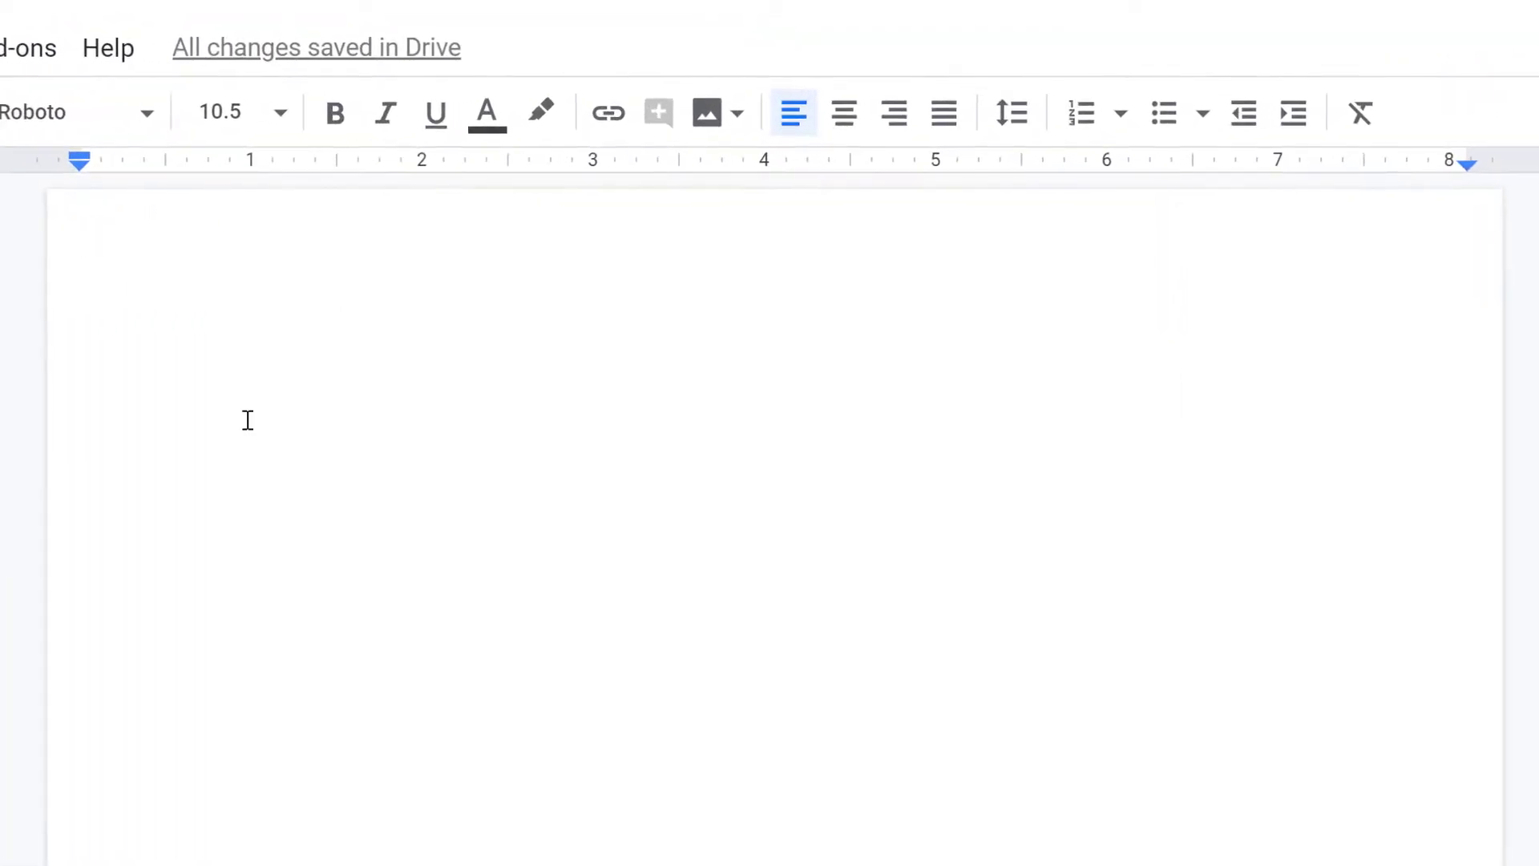
pyautogui.hotkey('ctrl', 'v')
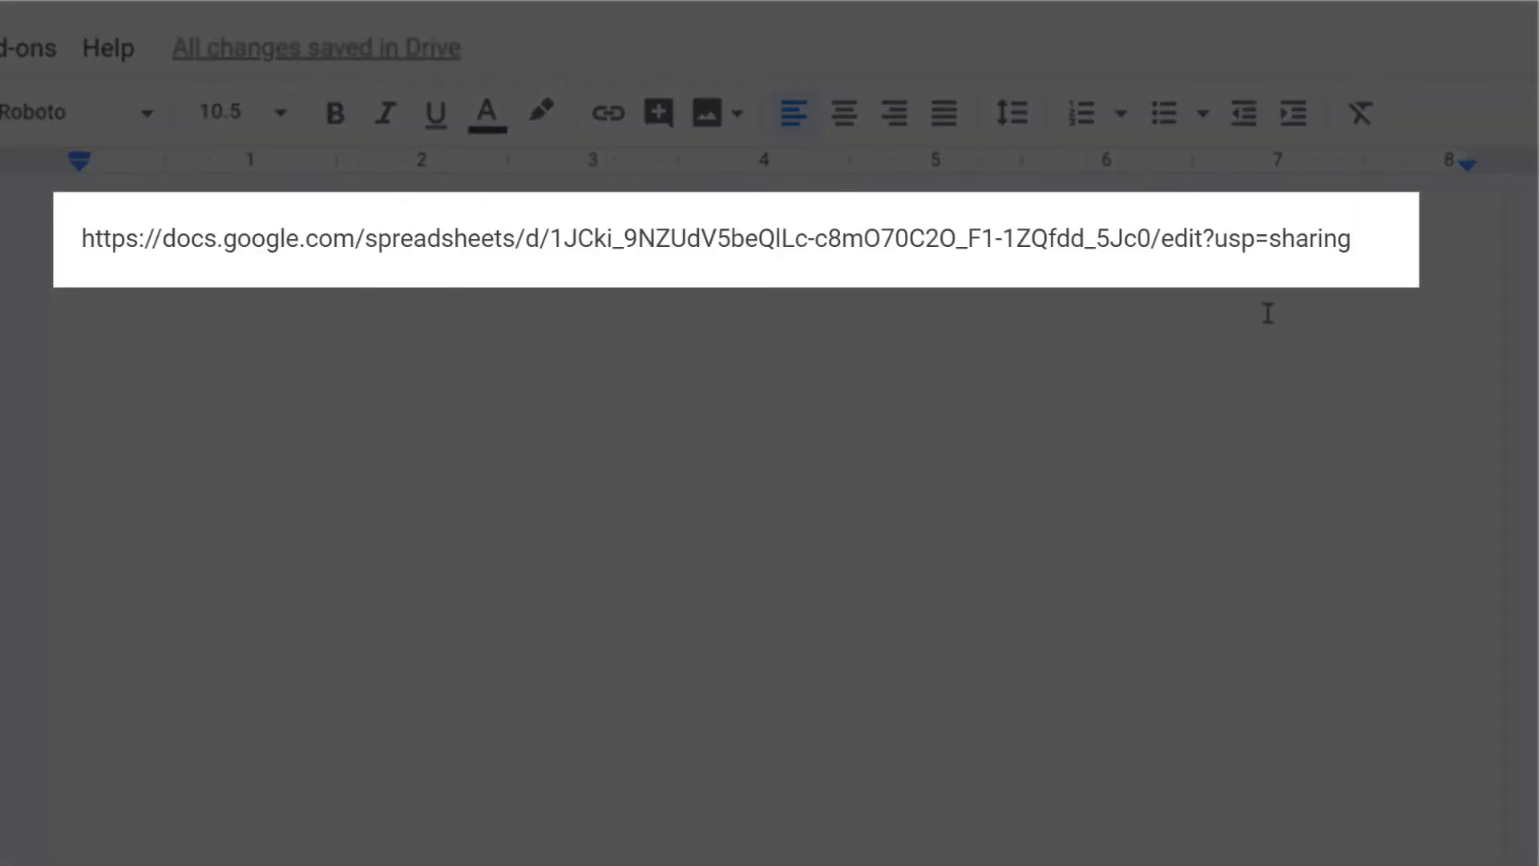
pyautogui.moveTo(1163, 238); pyautogui.dragTo(1354, 244)
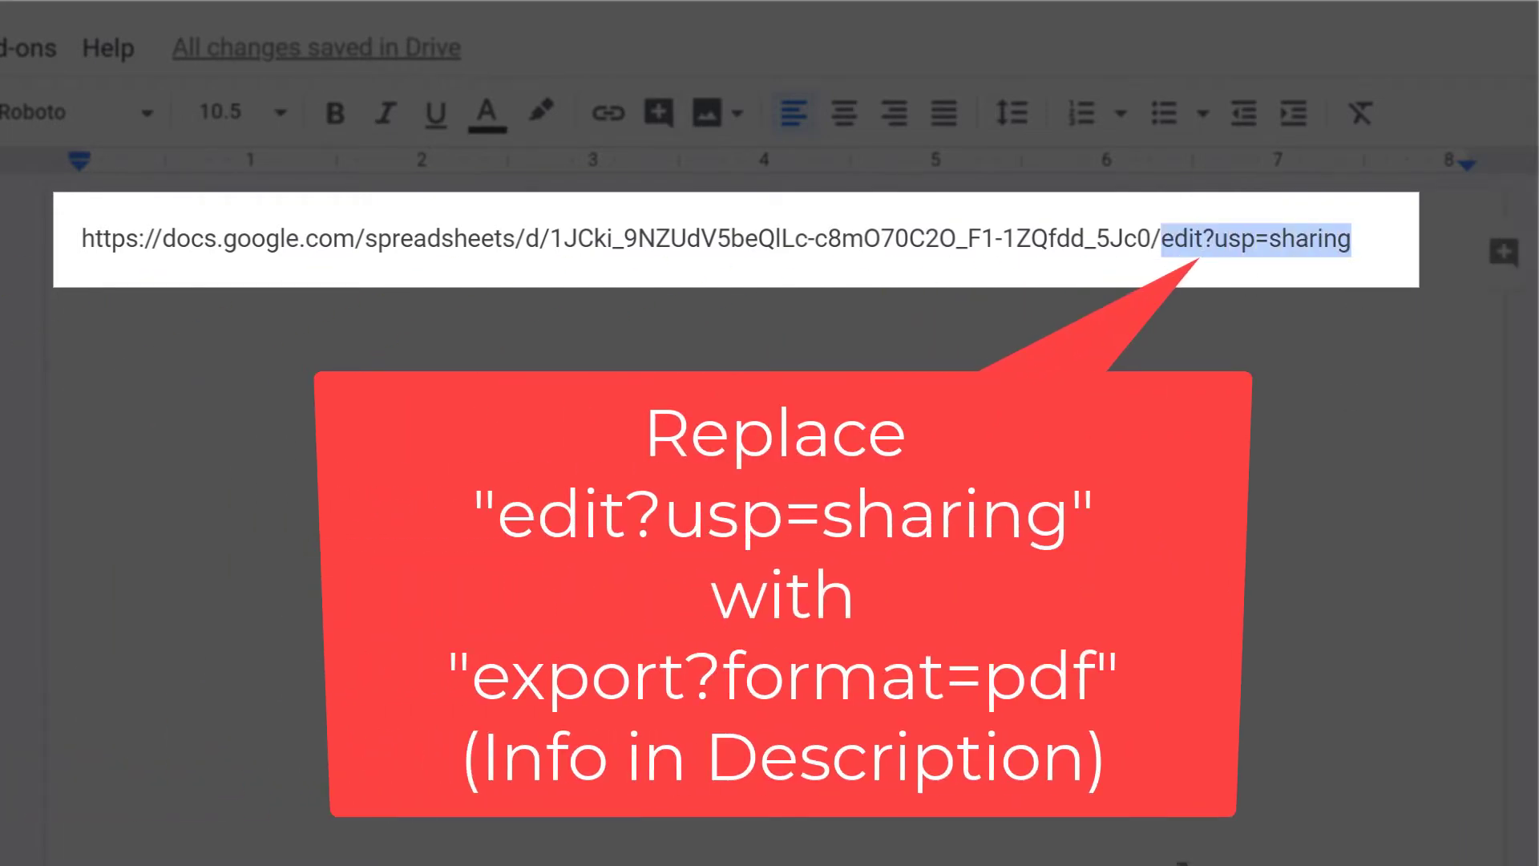
pyautogui.hotkey('ctrl', 'v')
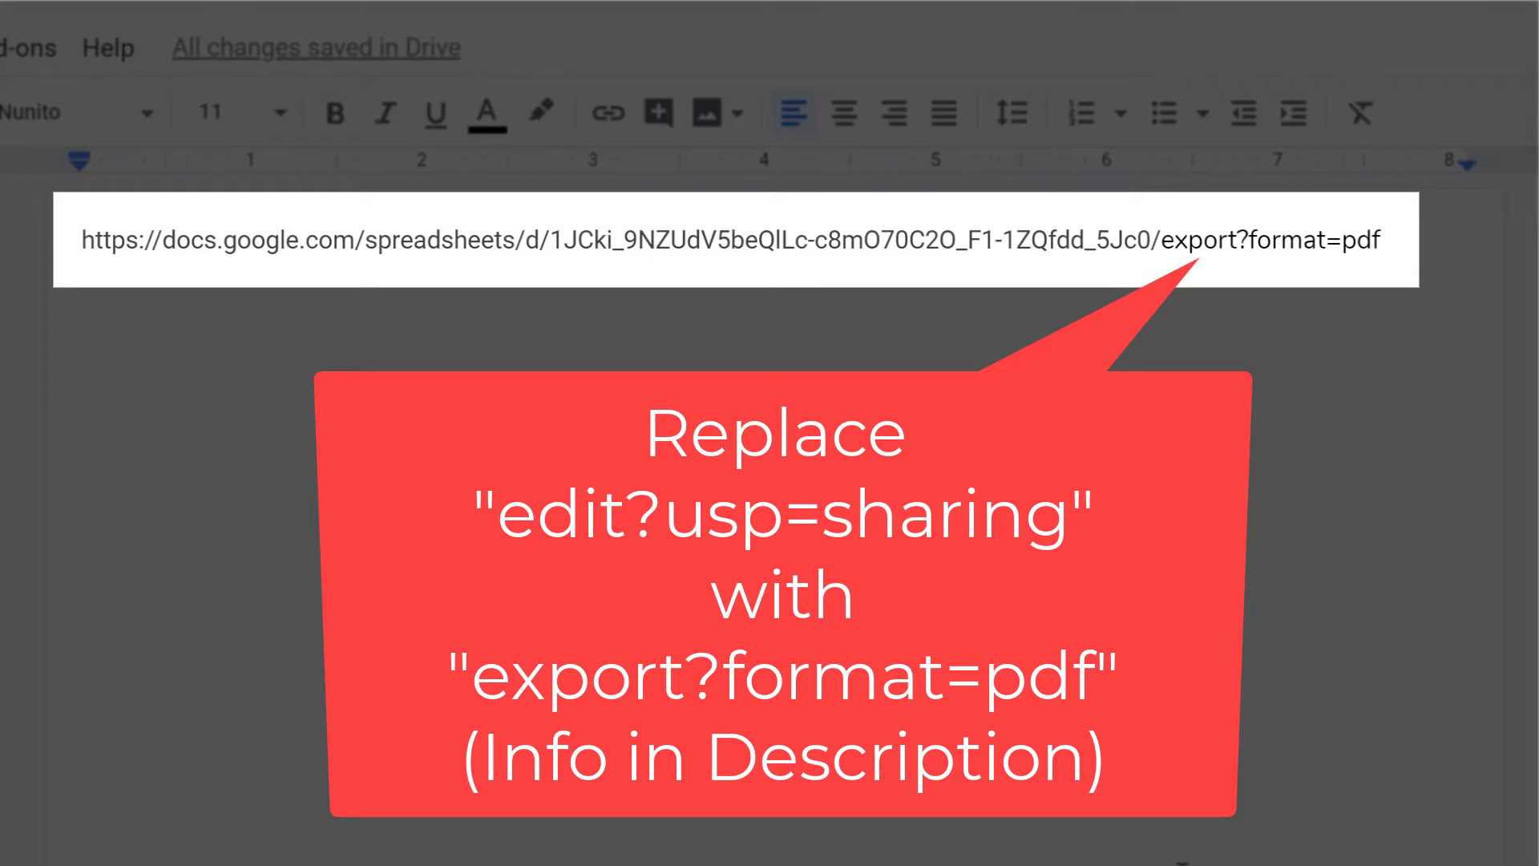
pyautogui.hotkey('ctrl', 'a')
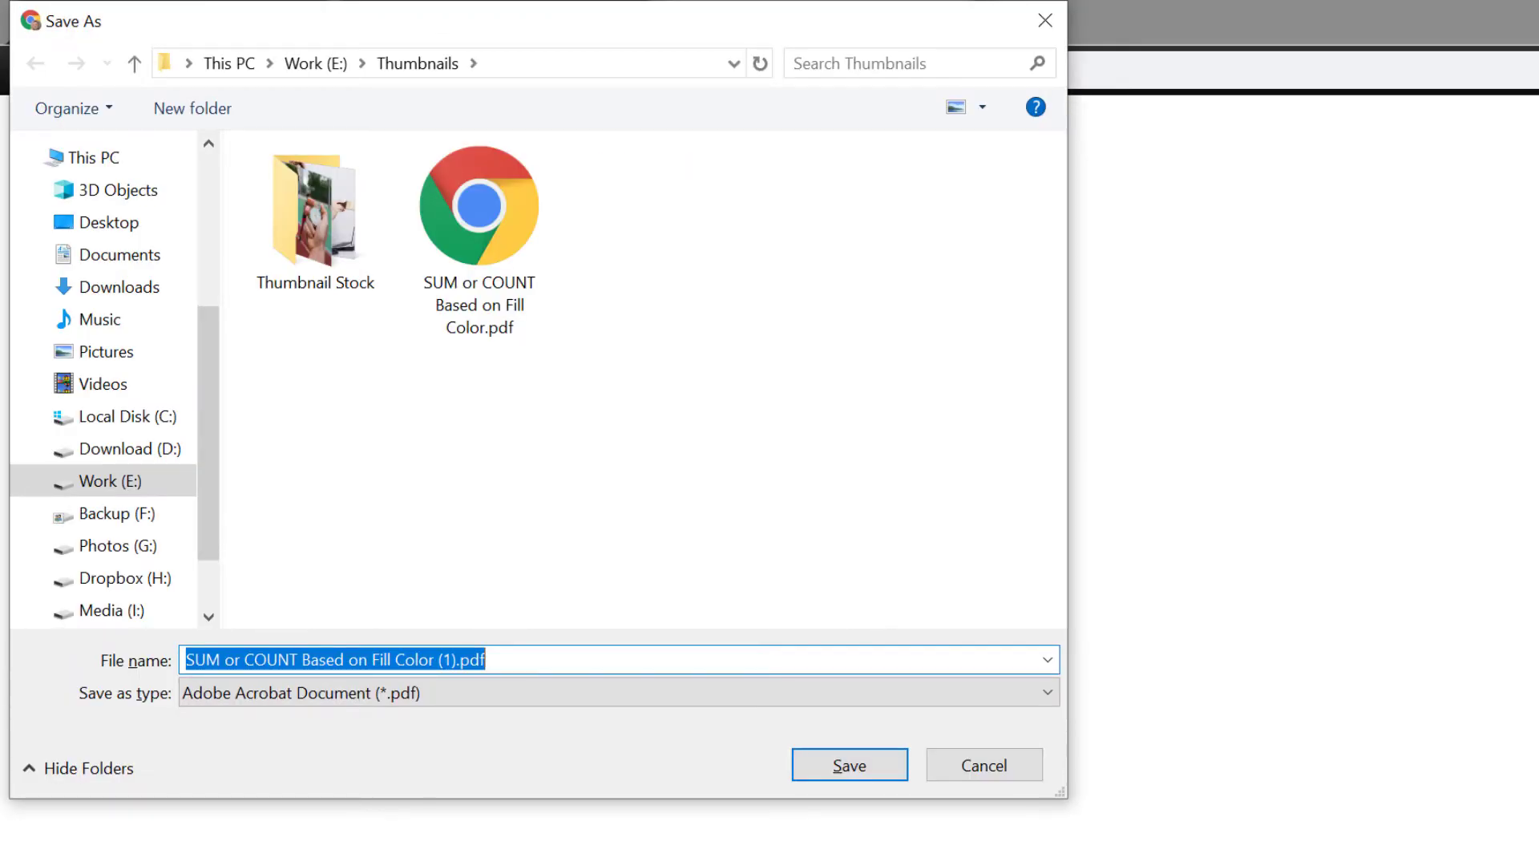
# Save the exported PDF to Thumbnails as SUM or COUNT Based on Fill Color (1).pdf.
pyautogui.click(858, 768)
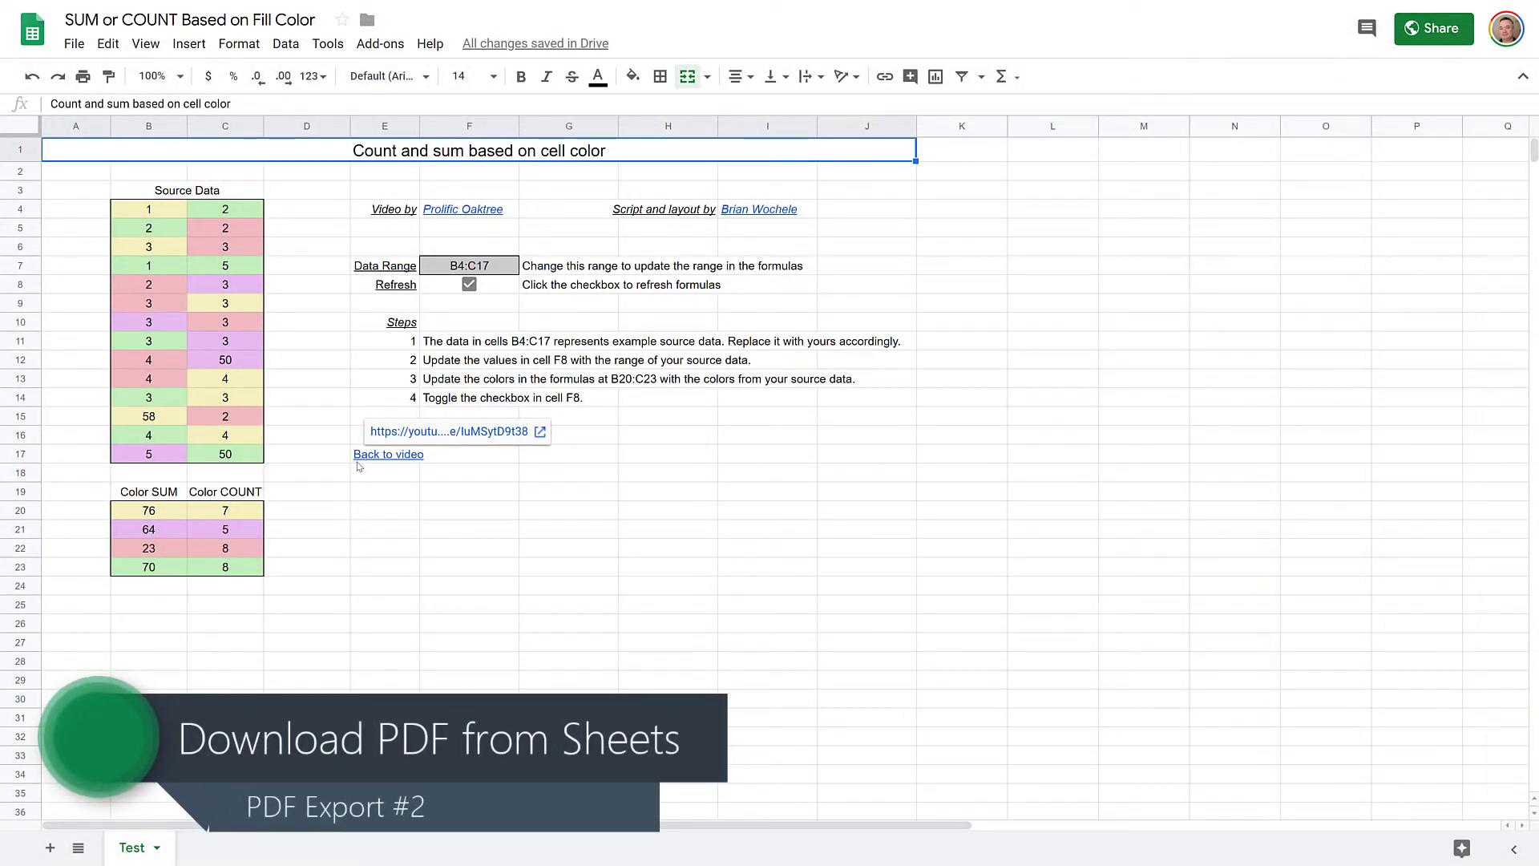
# Download the Test sheet as a landscape PDF, saved to Thumbnails as SUM or COUNT Based on Fill Color - Test.pdf.
pyautogui.click(74, 43)
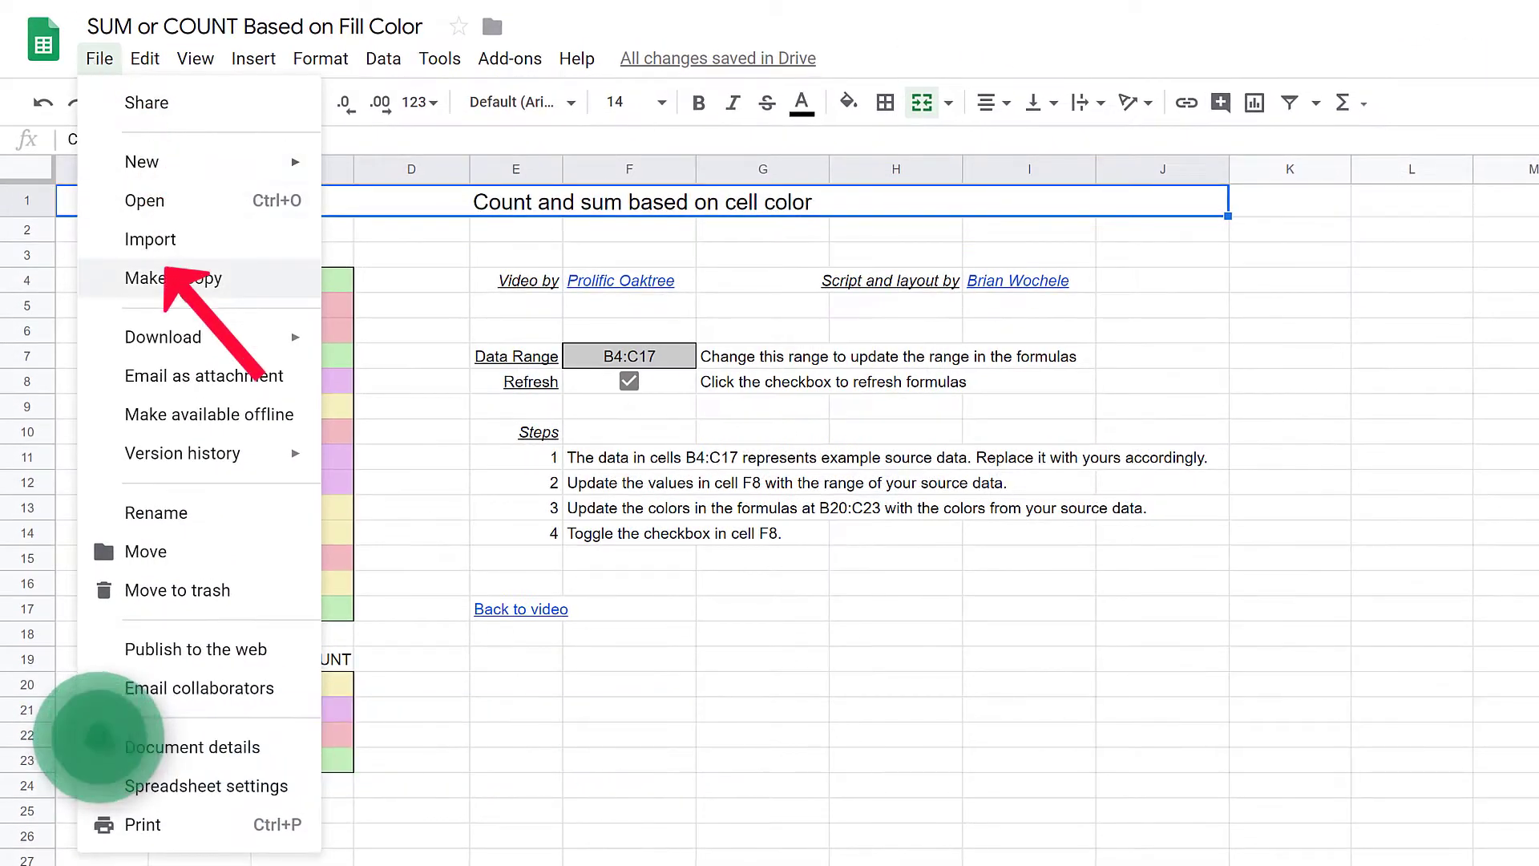
pyautogui.moveTo(162, 337)
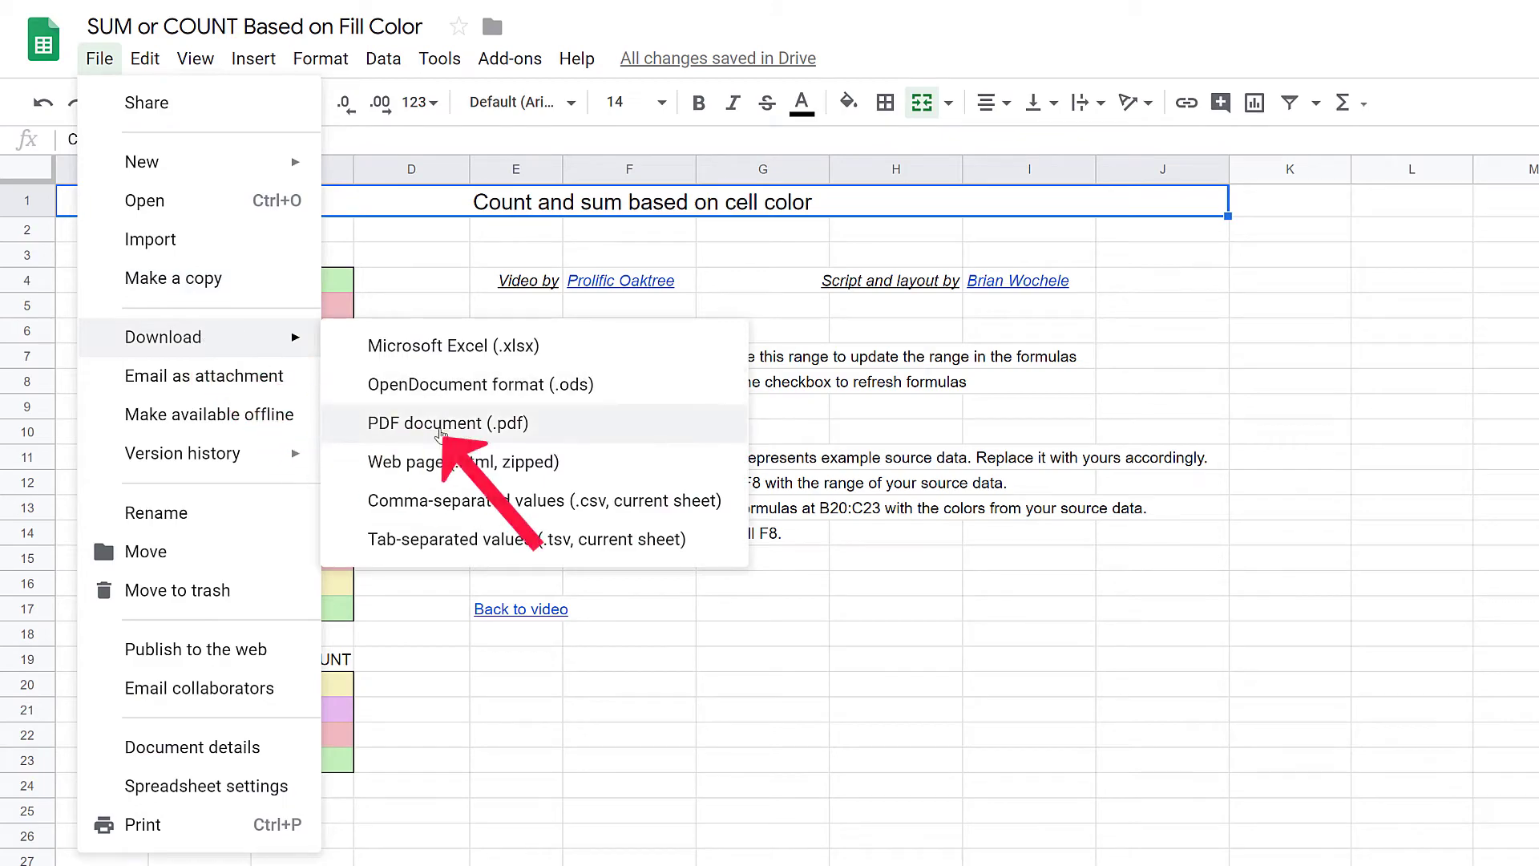
pyautogui.click(440, 425)
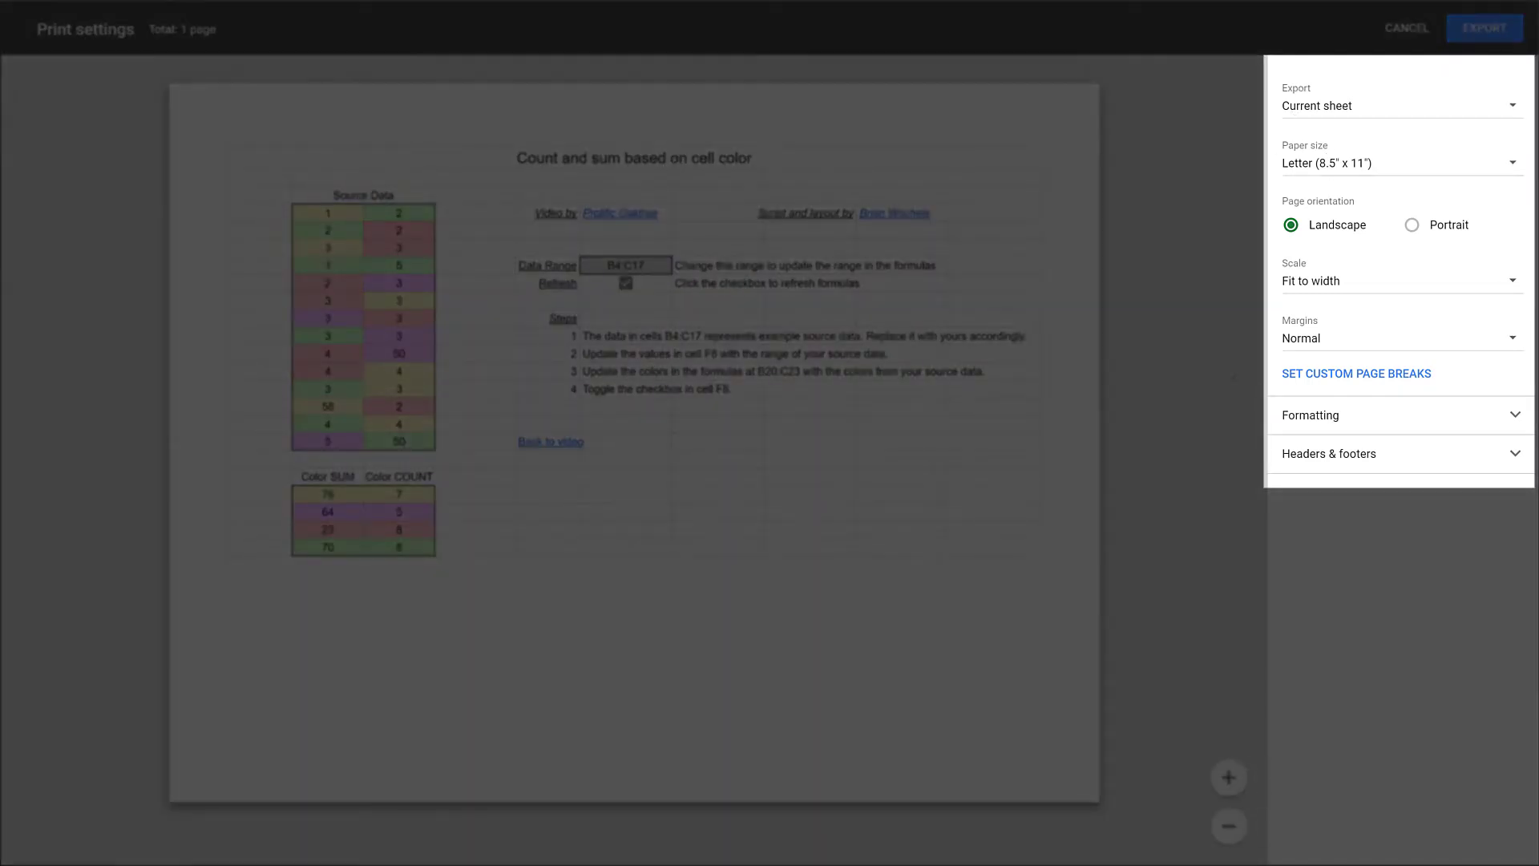
pyautogui.click(1296, 416)
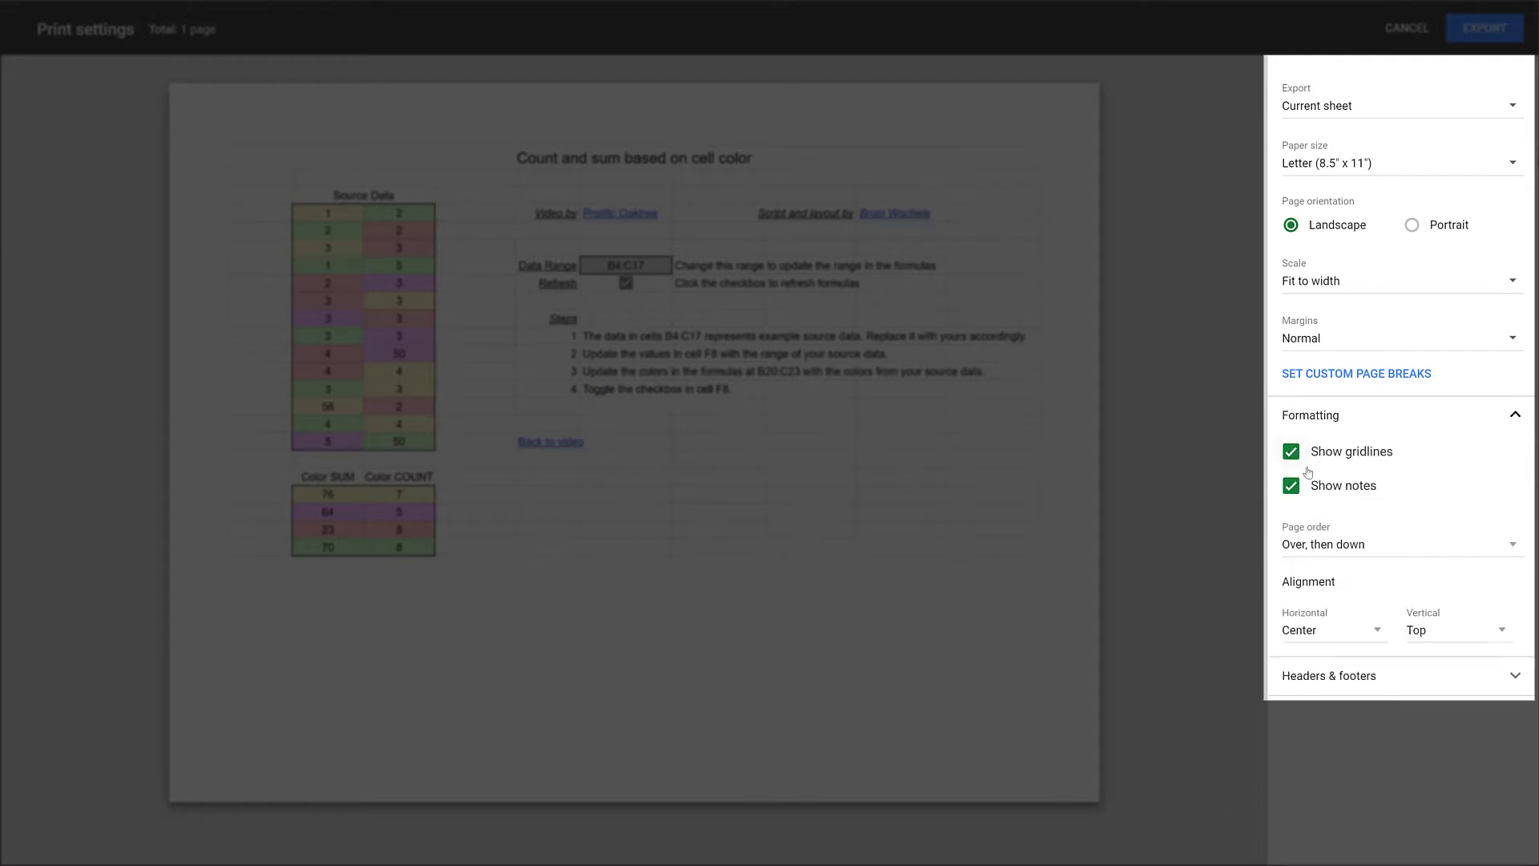
pyautogui.click(1343, 676)
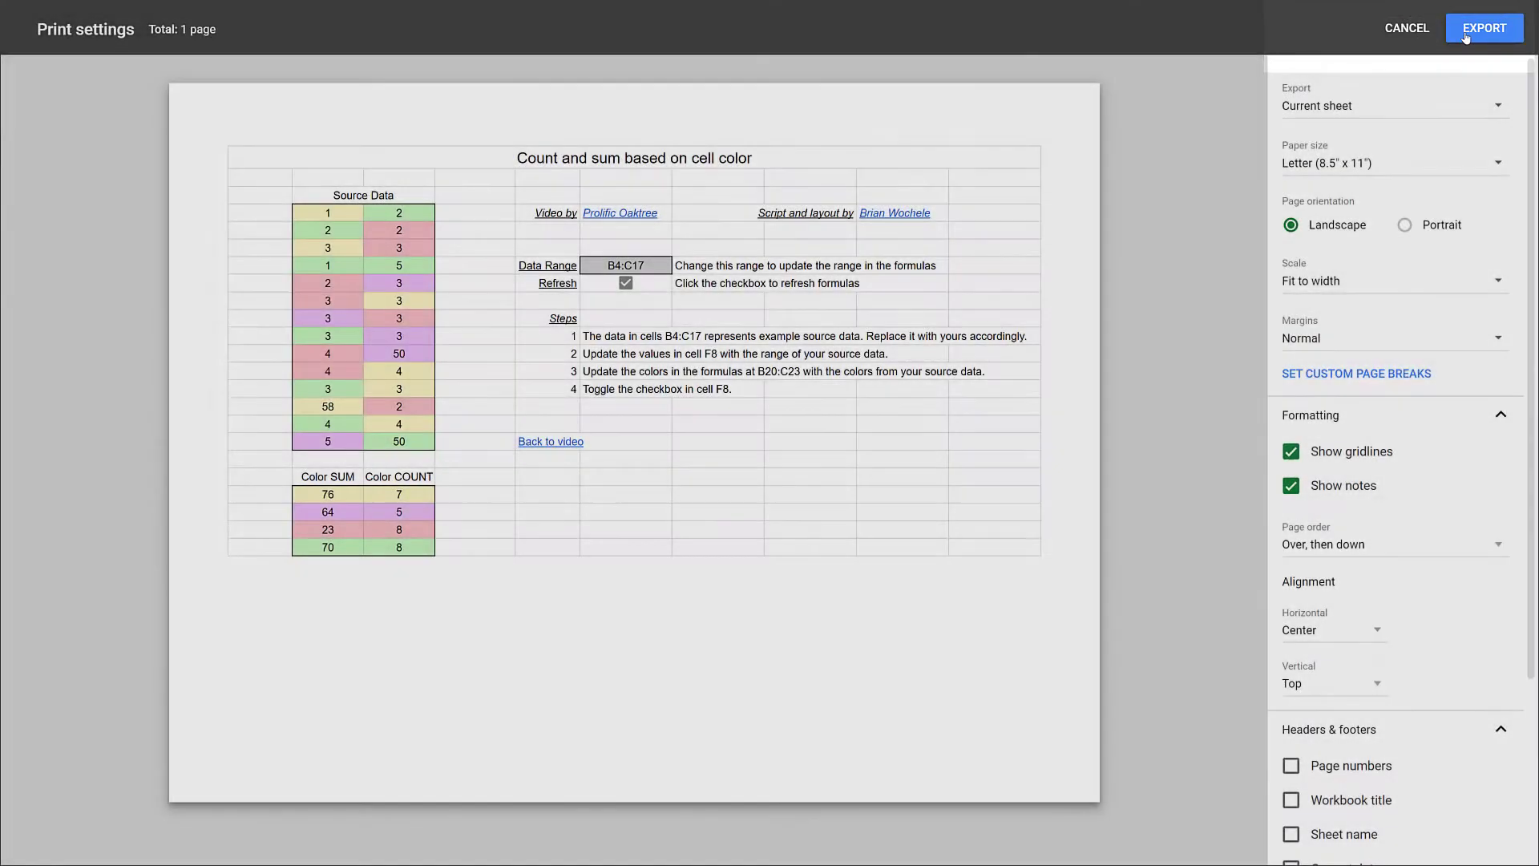
pyautogui.click(1484, 29)
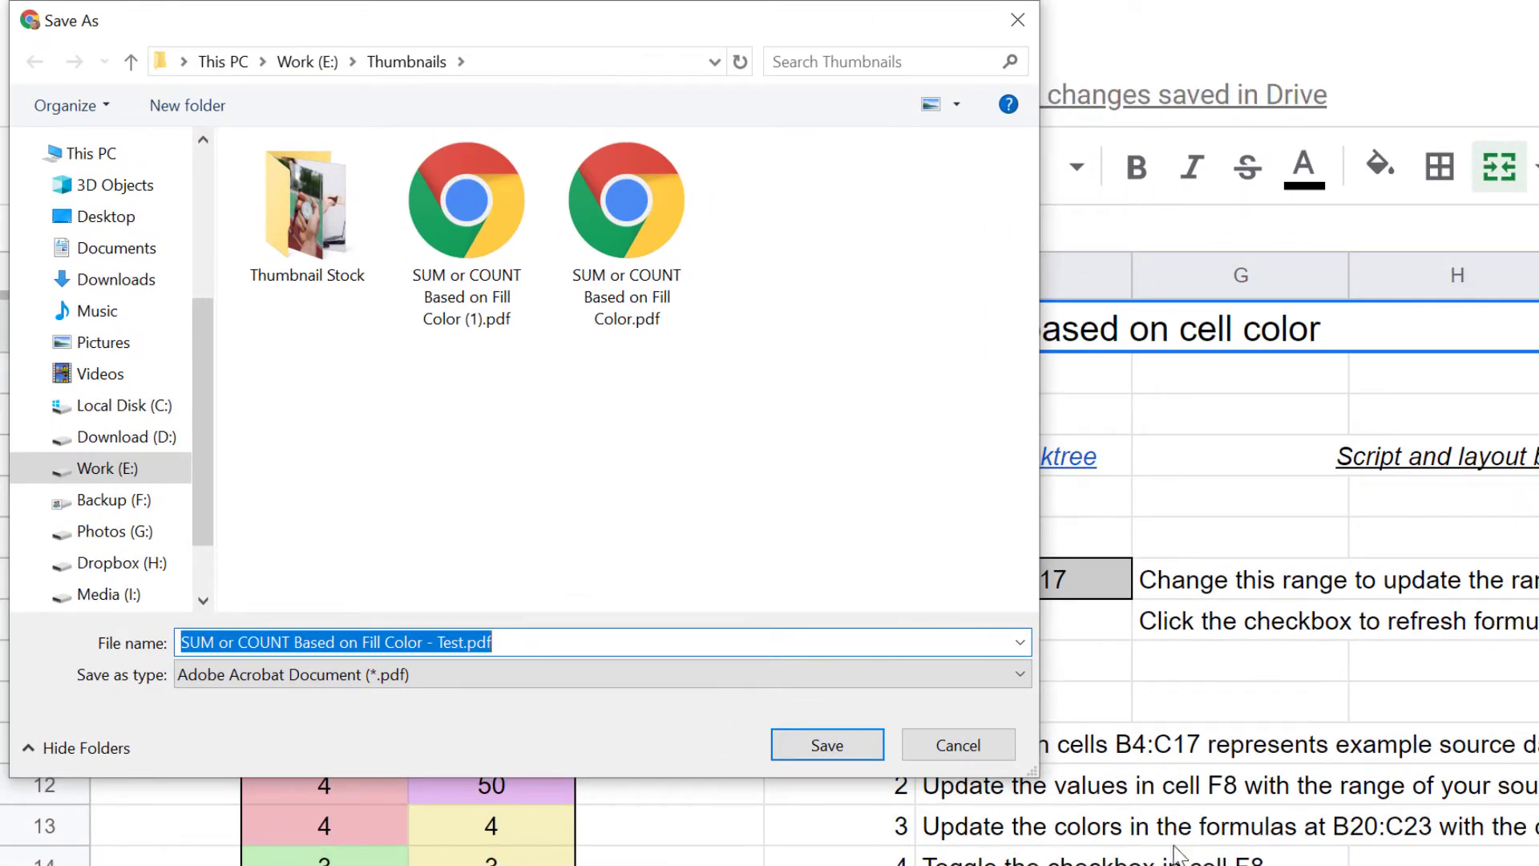
pyautogui.click(833, 750)
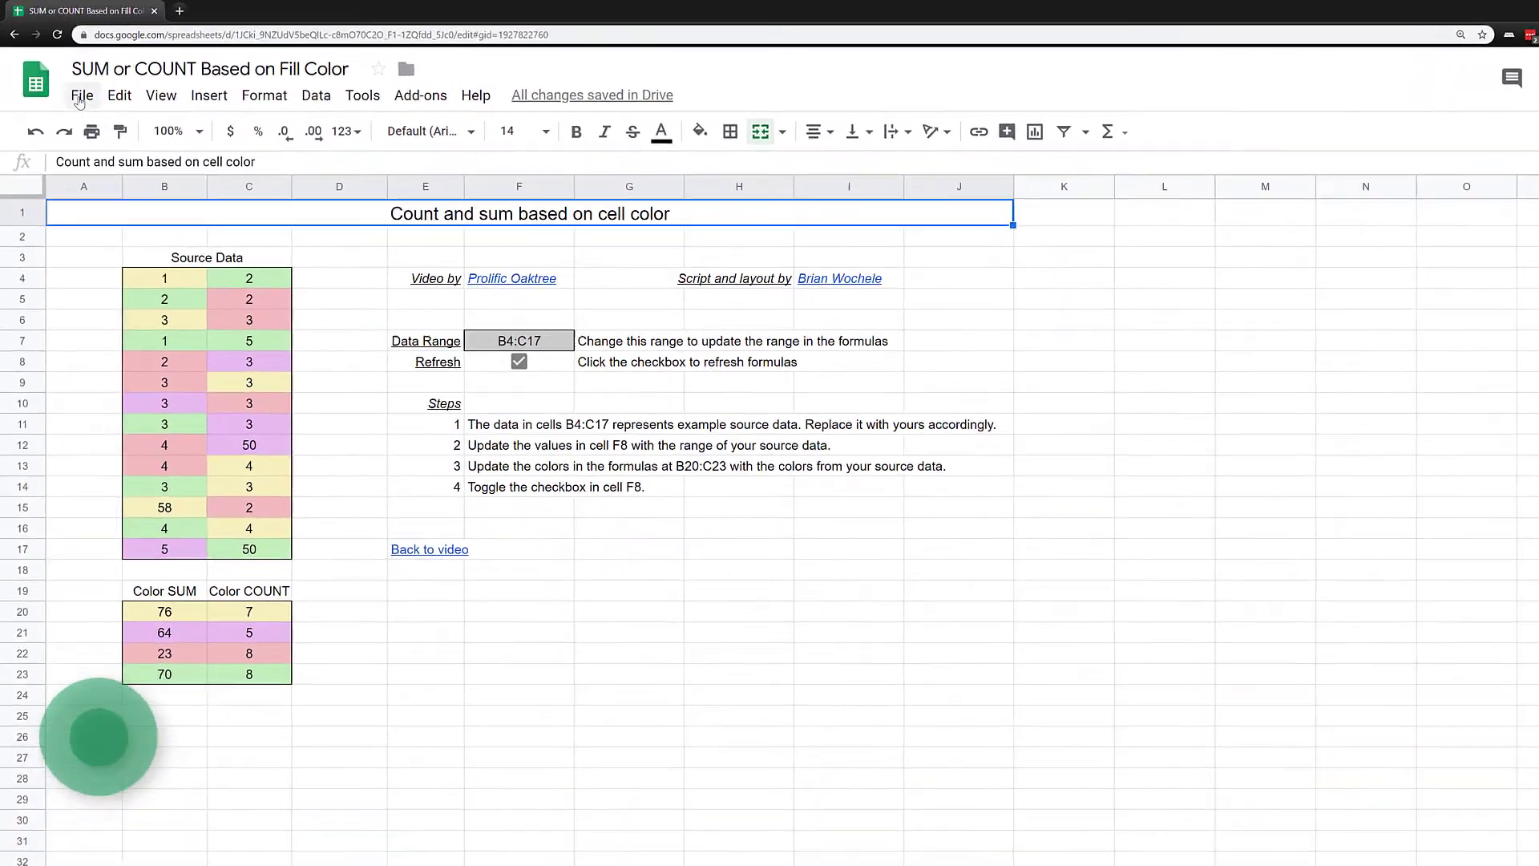
# Send the sheet's landscape, fit-to-width letter print setup on to Chrome's print dialog.
pyautogui.click(73, 88)
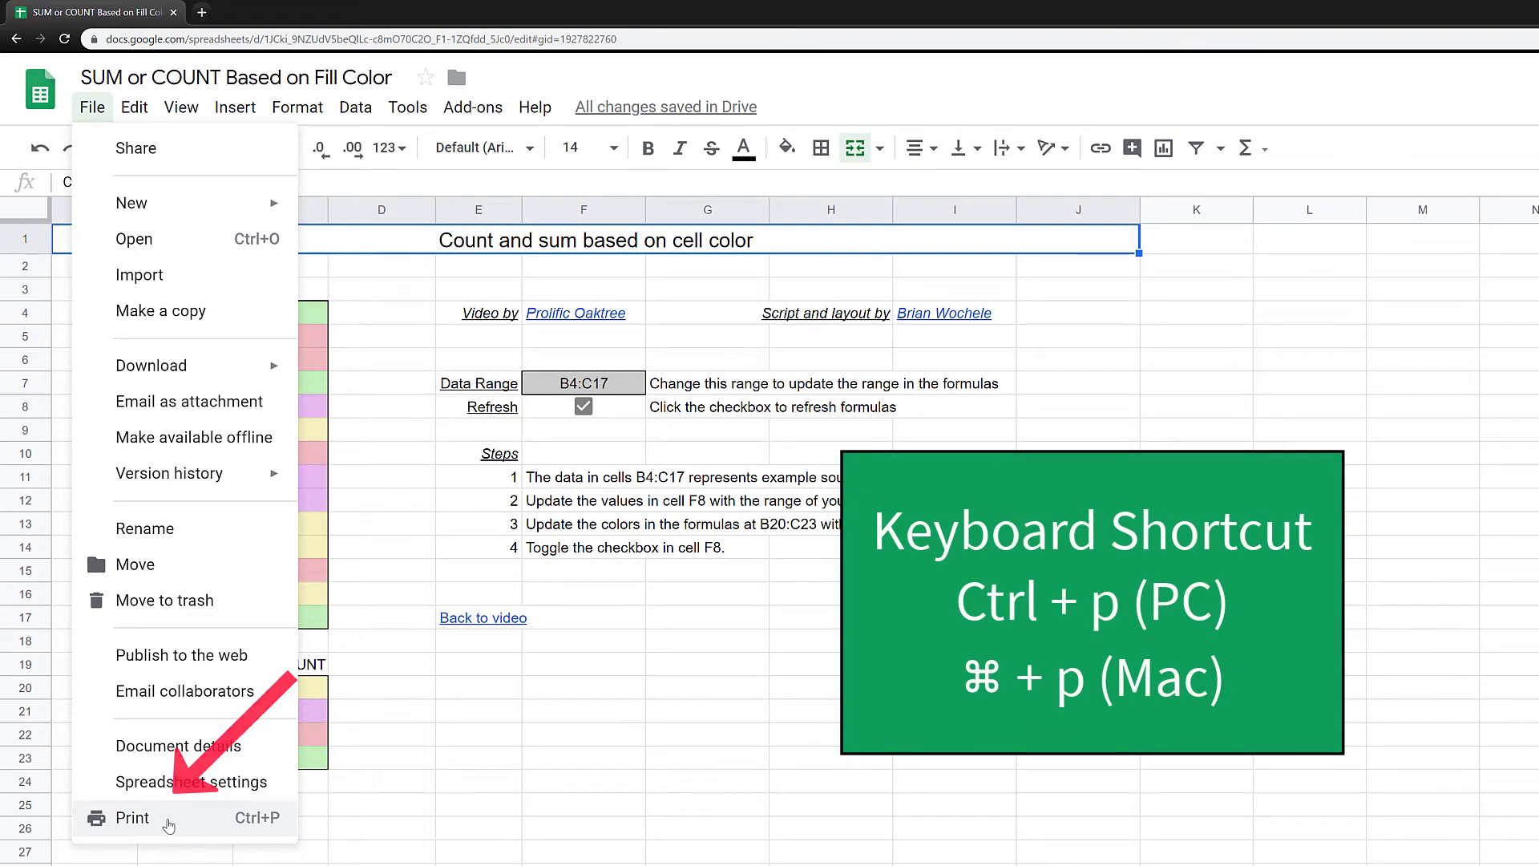
pyautogui.click(168, 824)
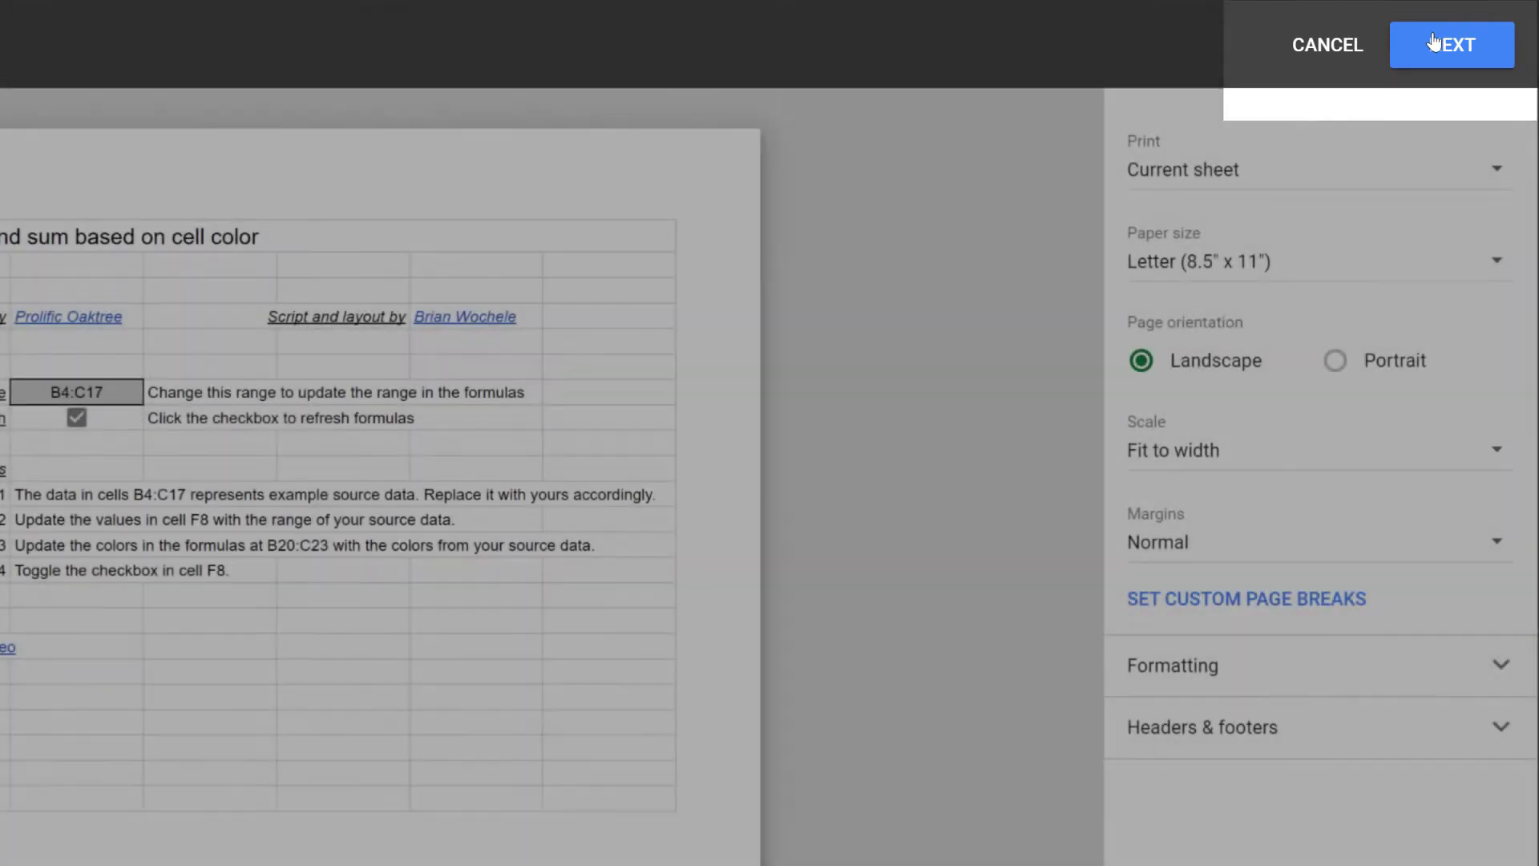
pyautogui.click(1433, 43)
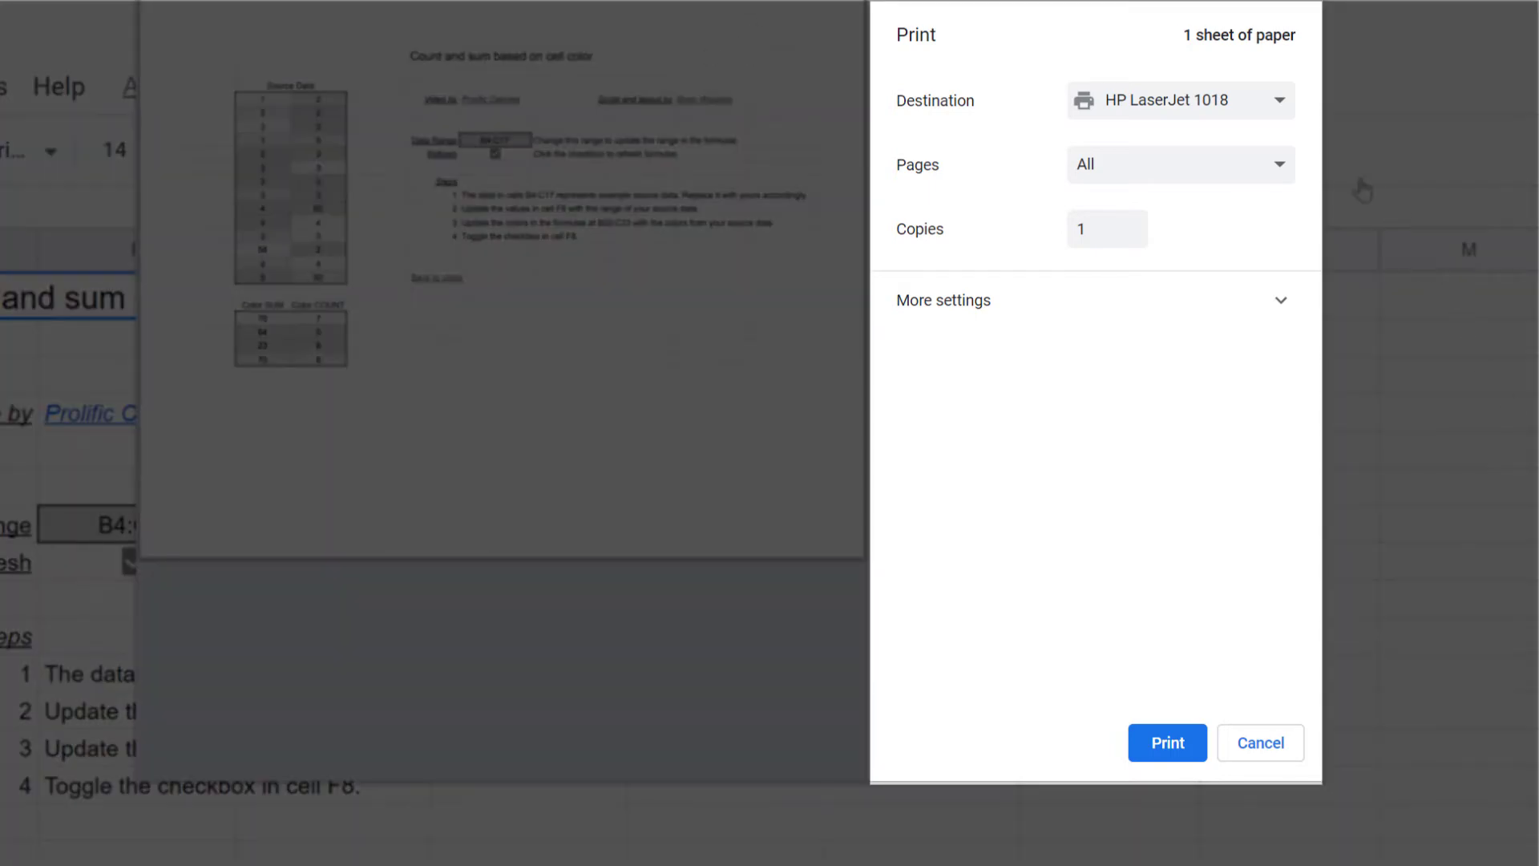
# Save the sheet with the Save as PDF destination as SUM or COUNT Based on Fill Color.pdf.
pyautogui.click(1276, 100)
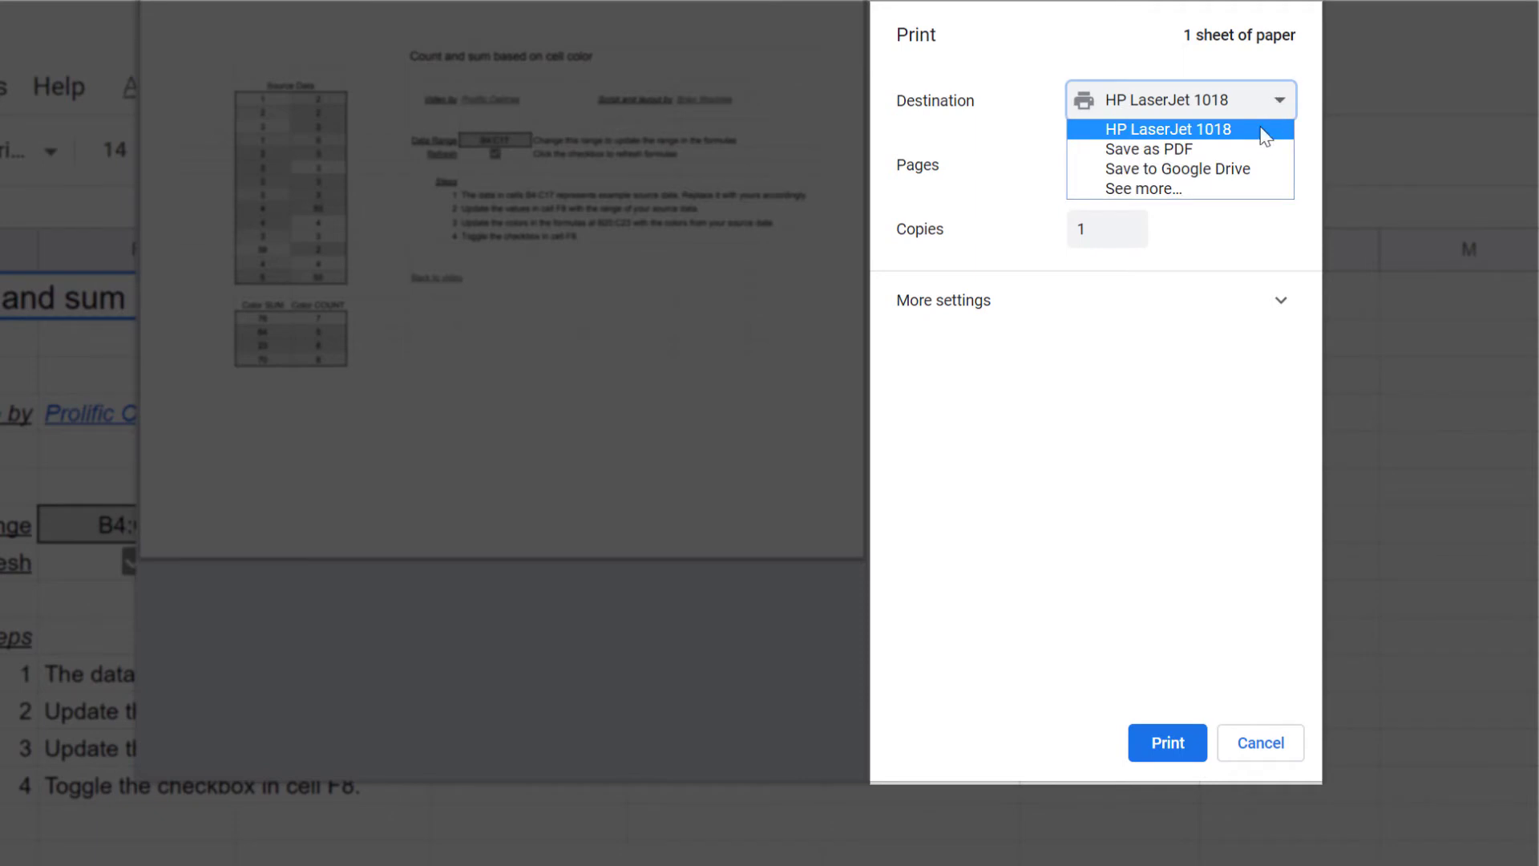
pyautogui.click(1226, 149)
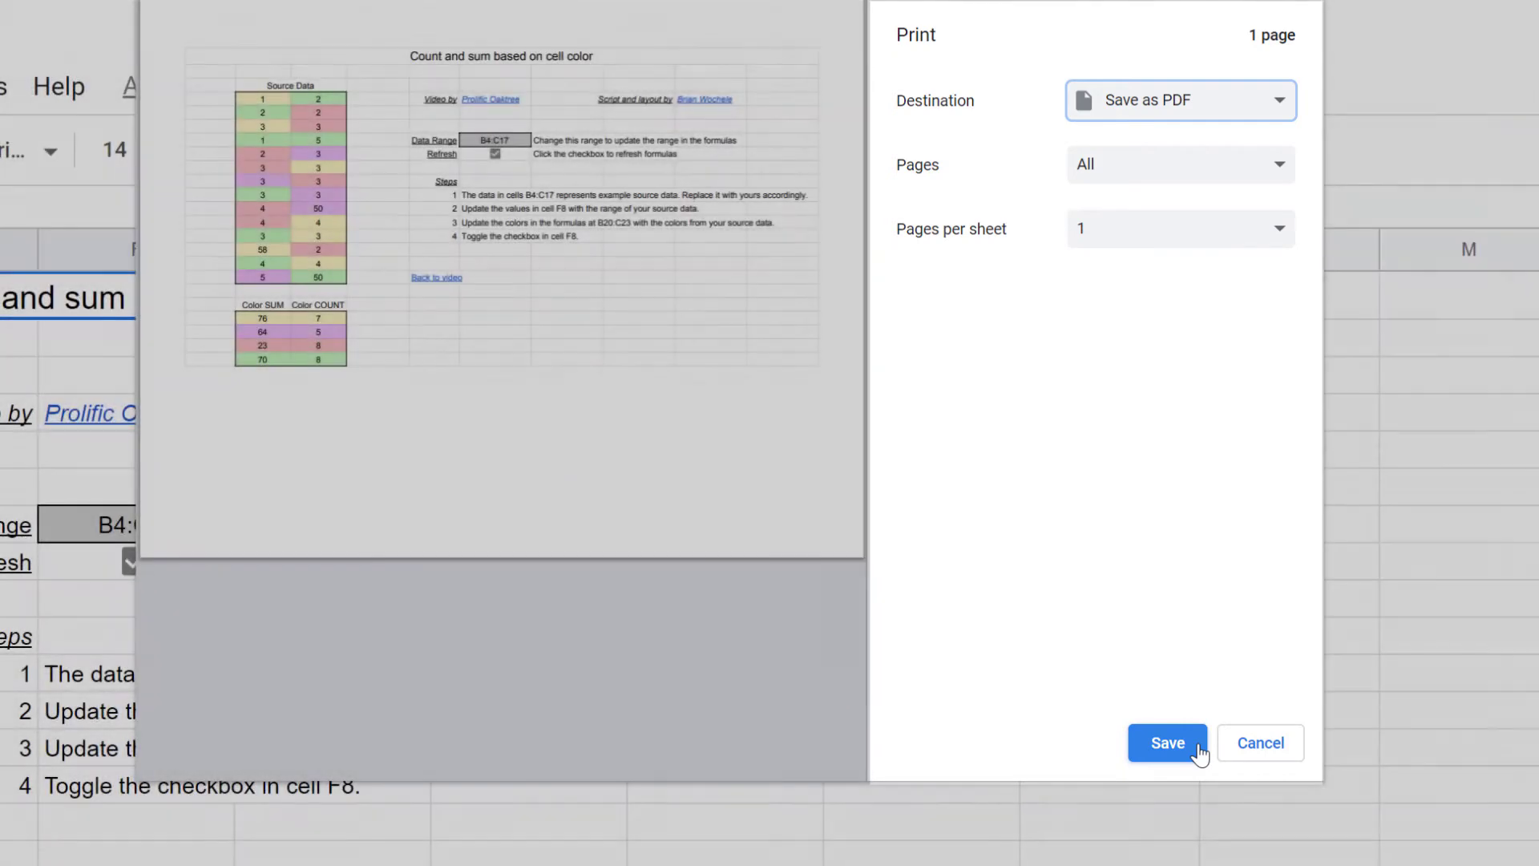
pyautogui.click(1197, 749)
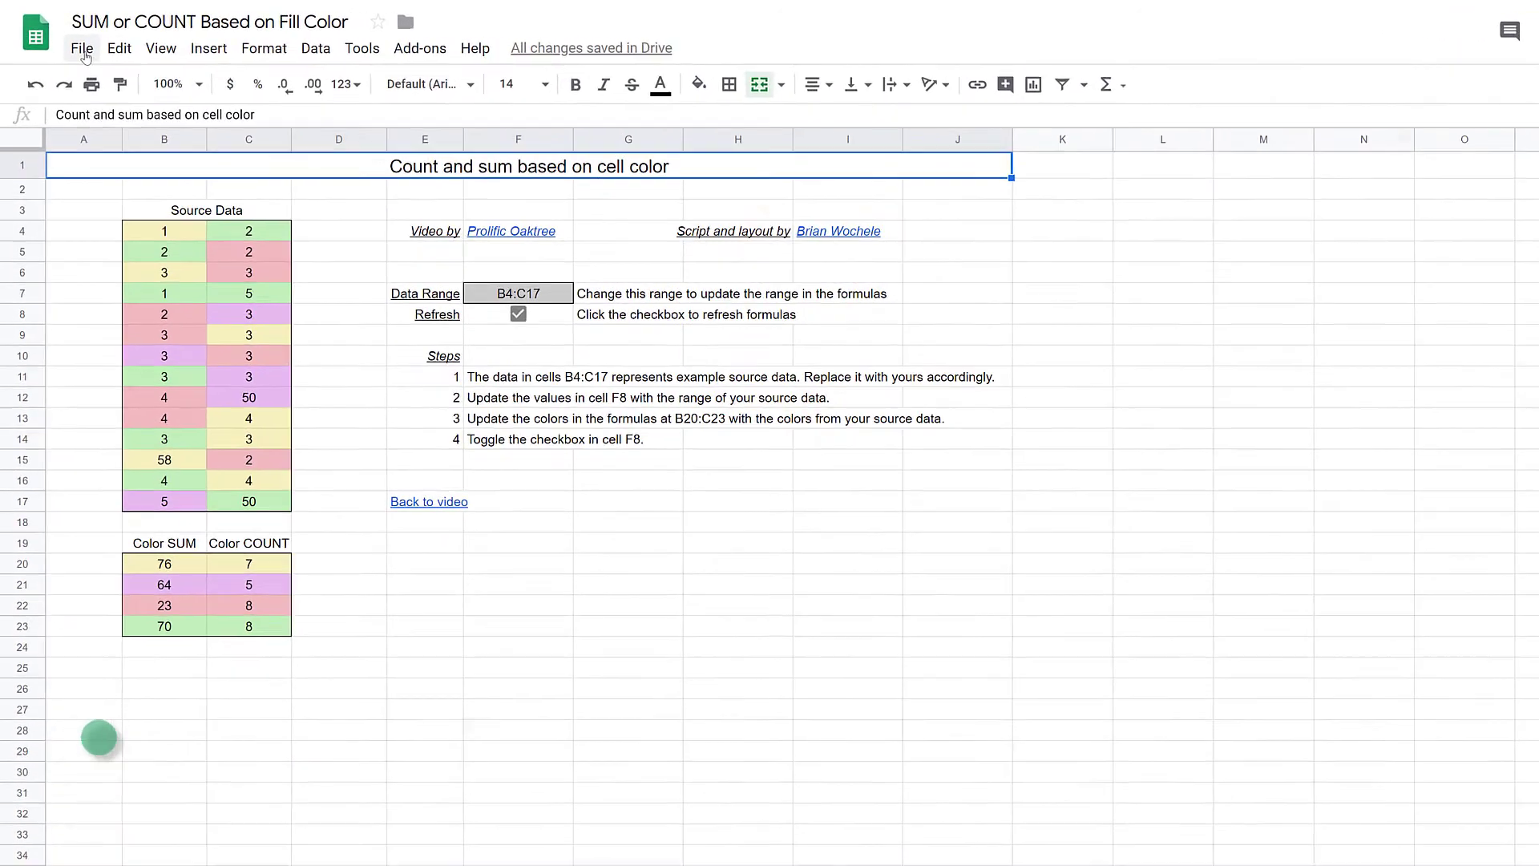
# Start emailing the sheet as an attachment, keeping PDF as the format.
pyautogui.click(76, 47)
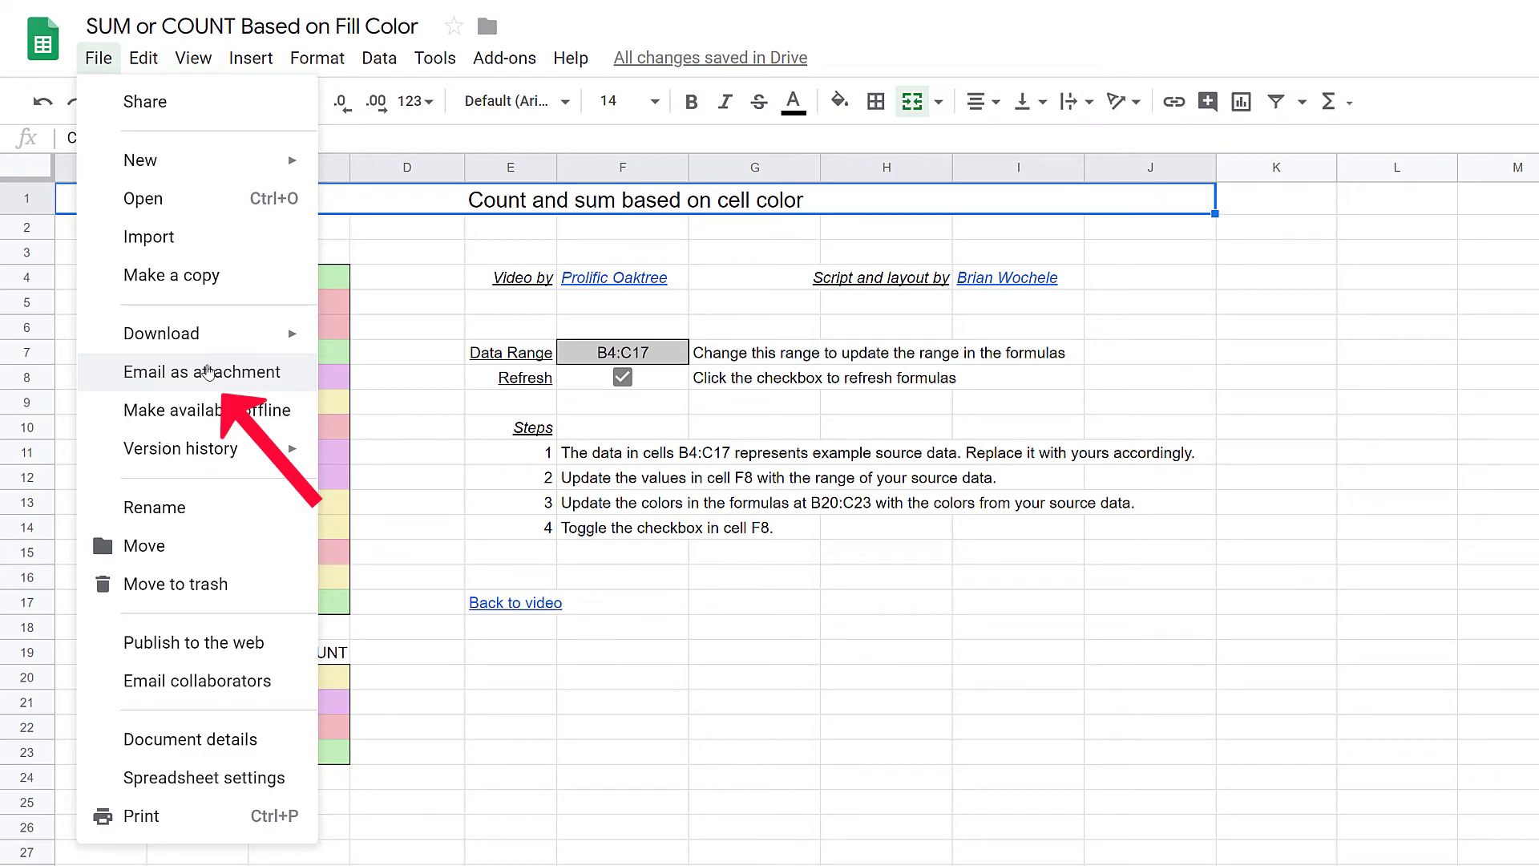
pyautogui.click(207, 371)
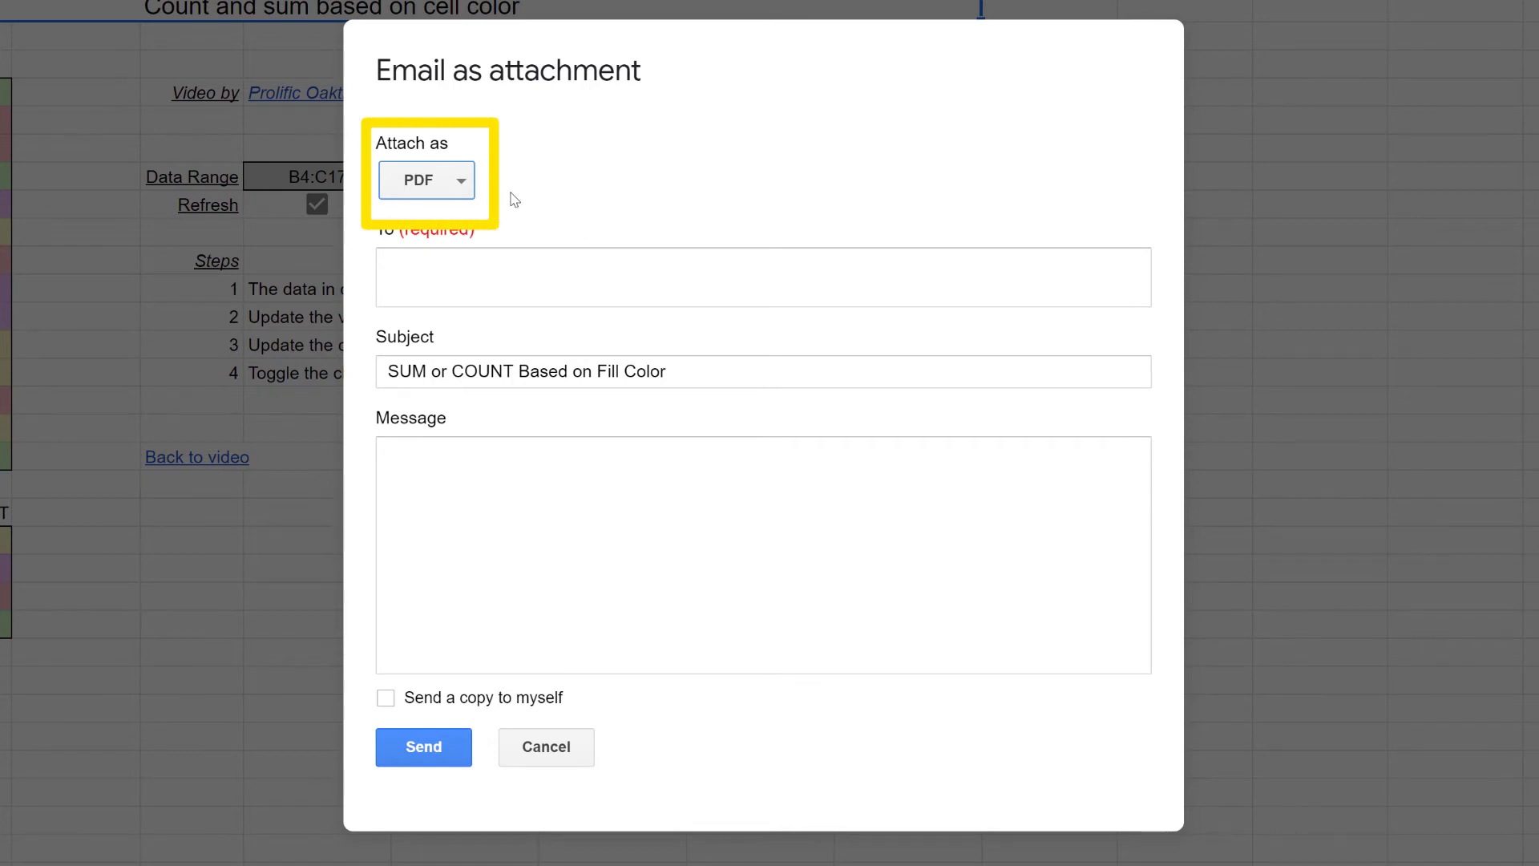
pyautogui.click(462, 185)
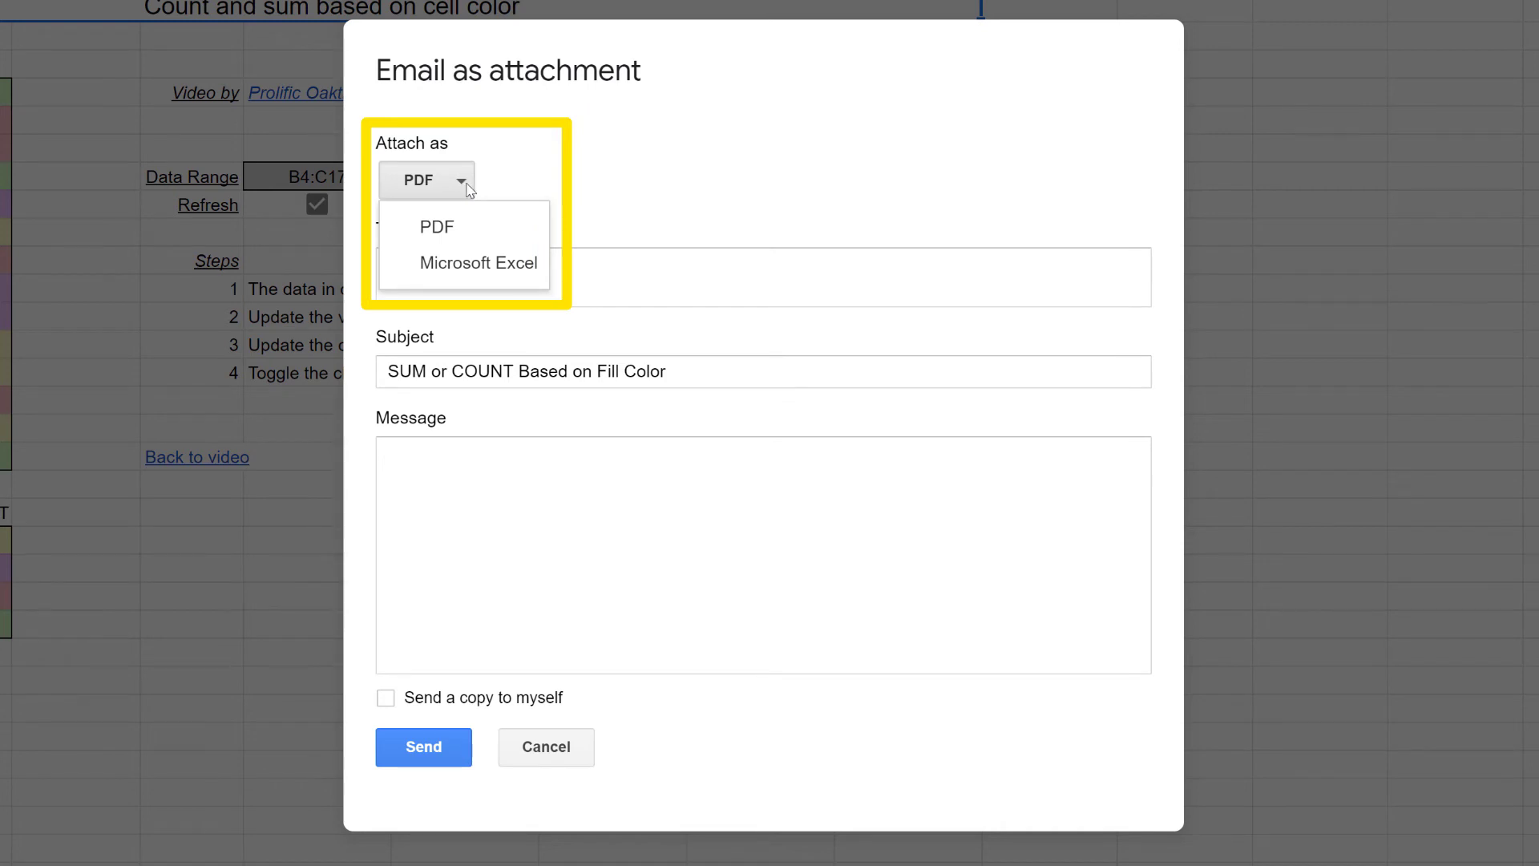
pyautogui.click(469, 189)
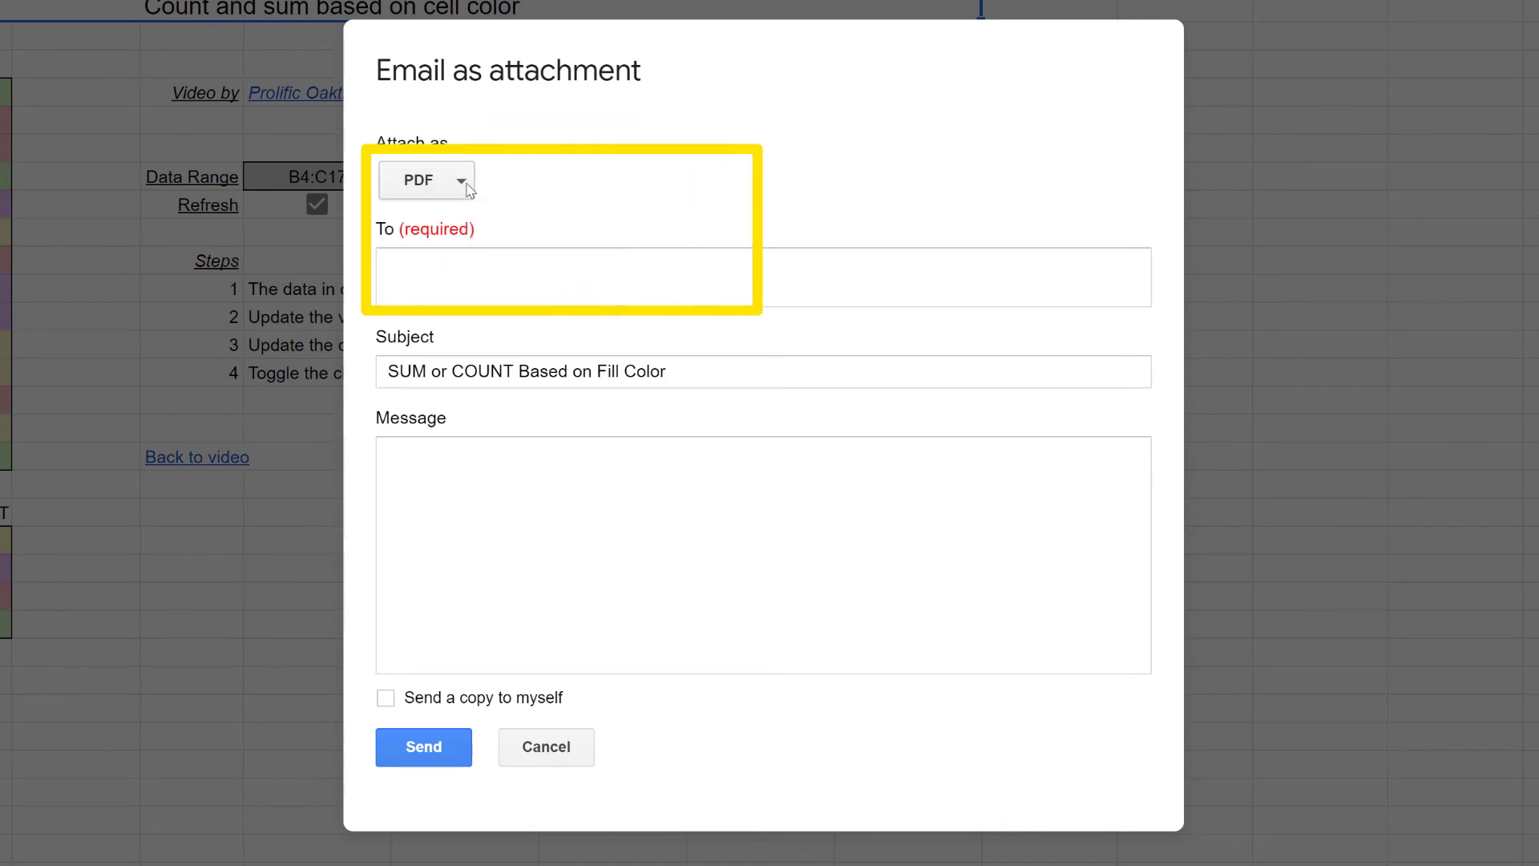
pyautogui.click(482, 275)
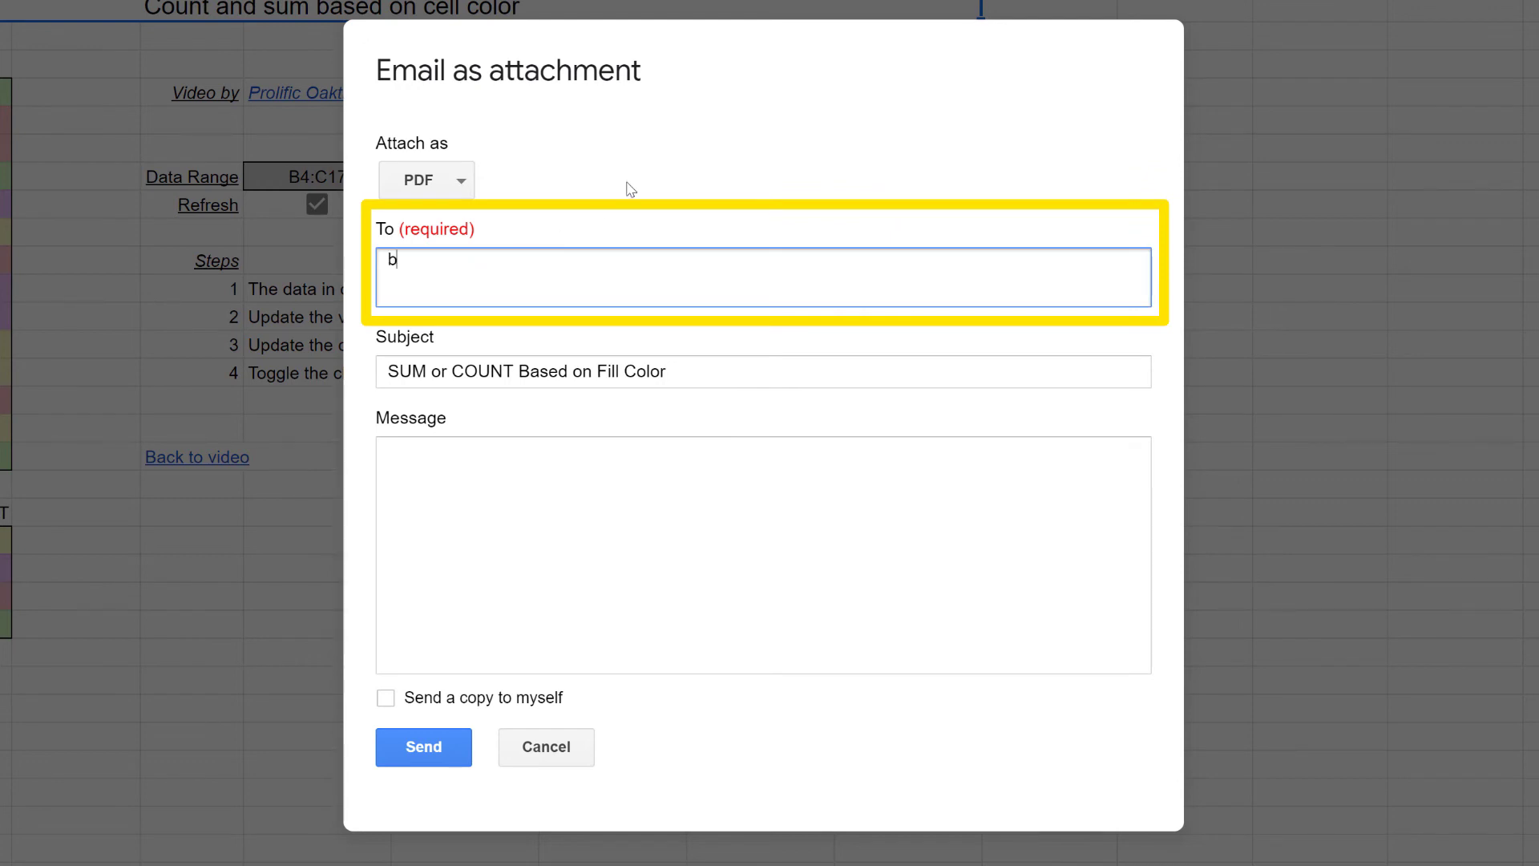
pyautogui.press('Return')
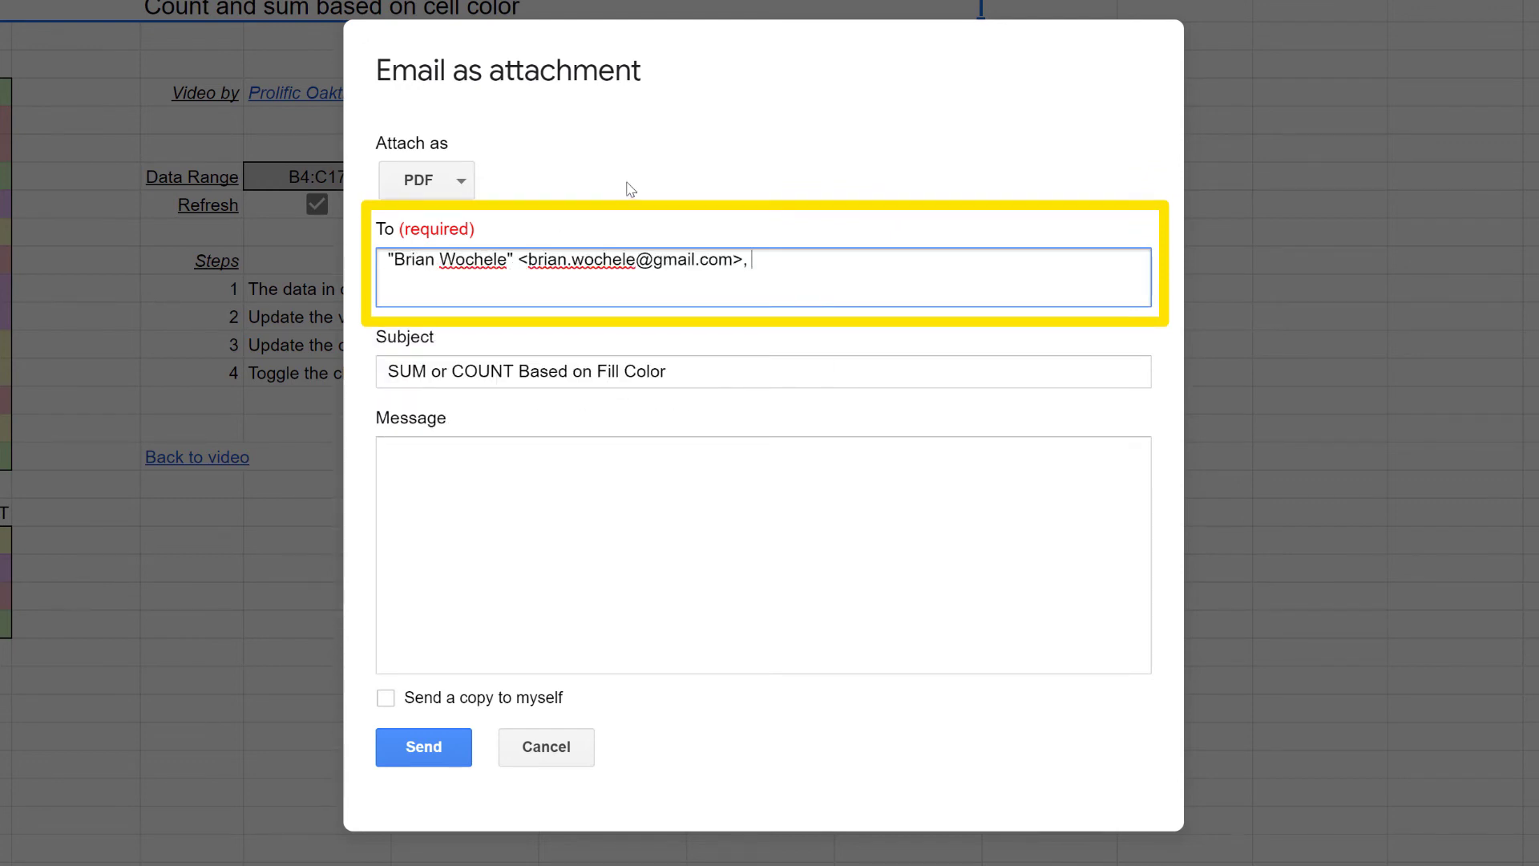
pyautogui.click(713, 368)
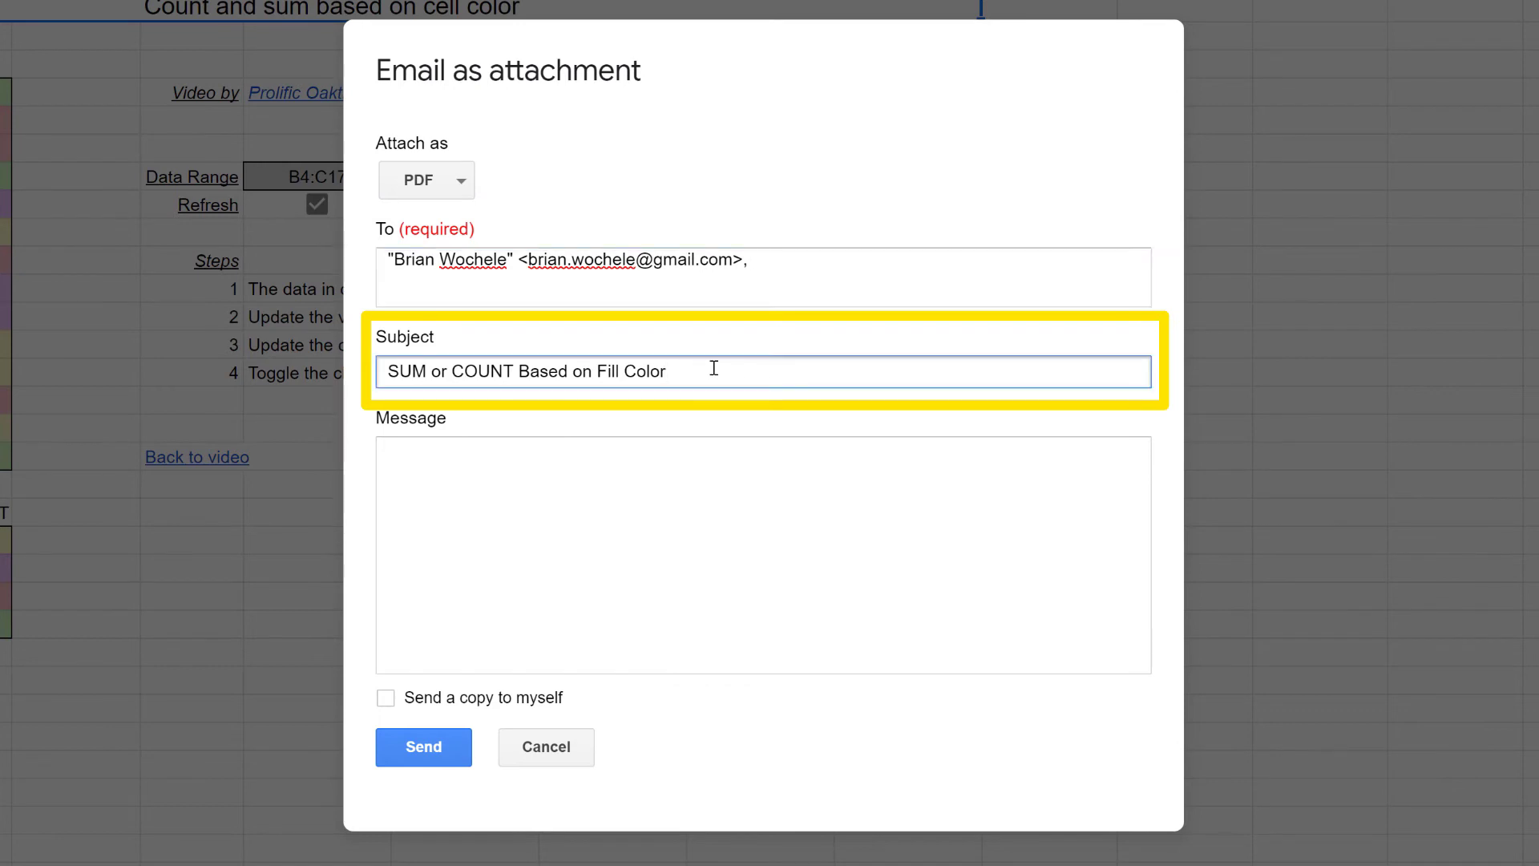
pyautogui.hotkey('ctrl', 'a')
pyautogui.write('Th')
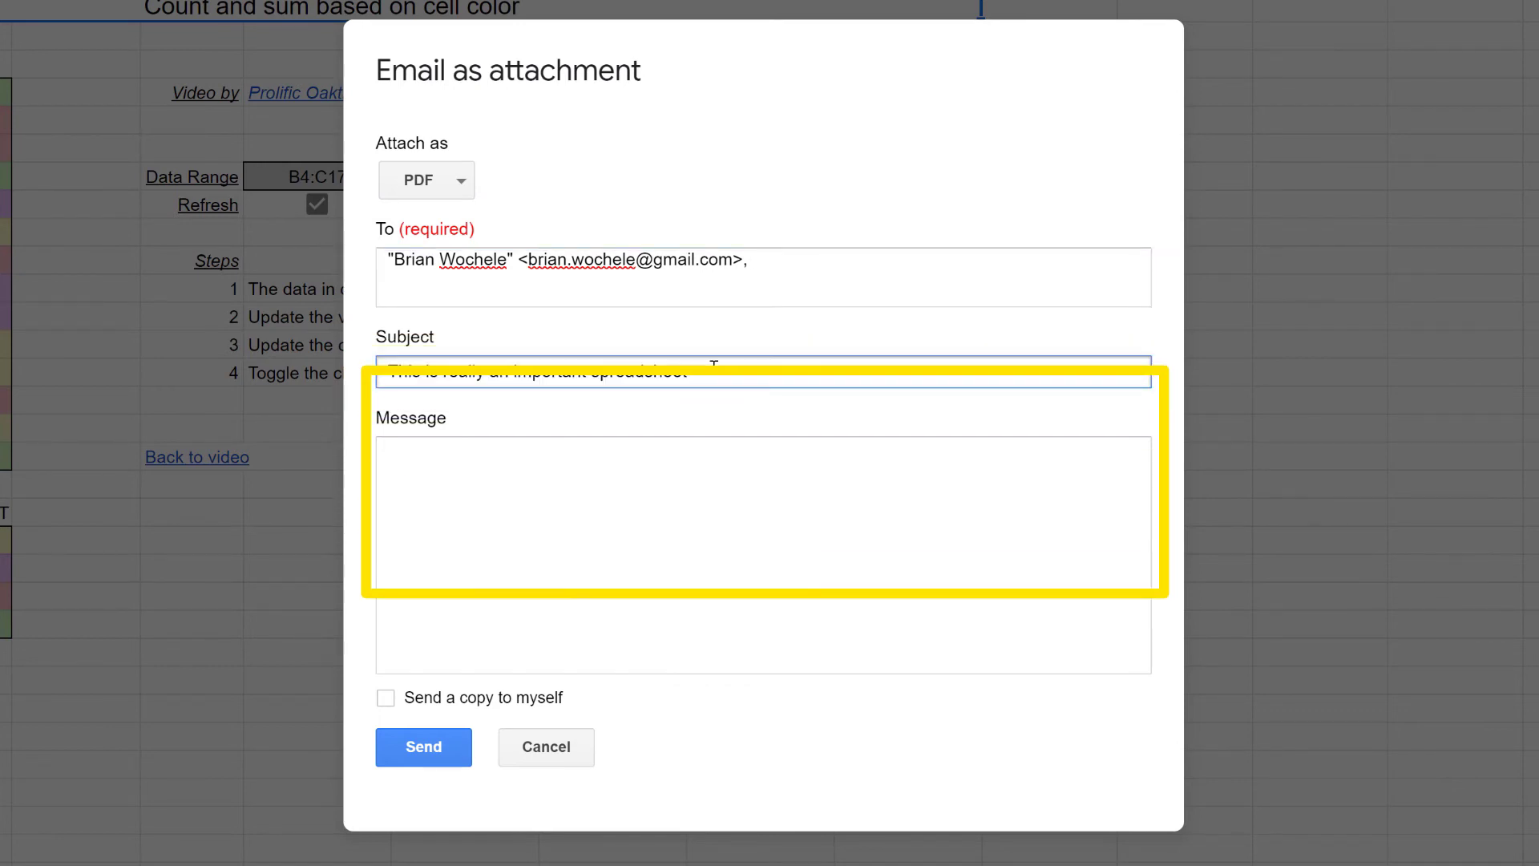
pyautogui.click(694, 466)
pyautogui.write('Thanks for reviewing this for me.')
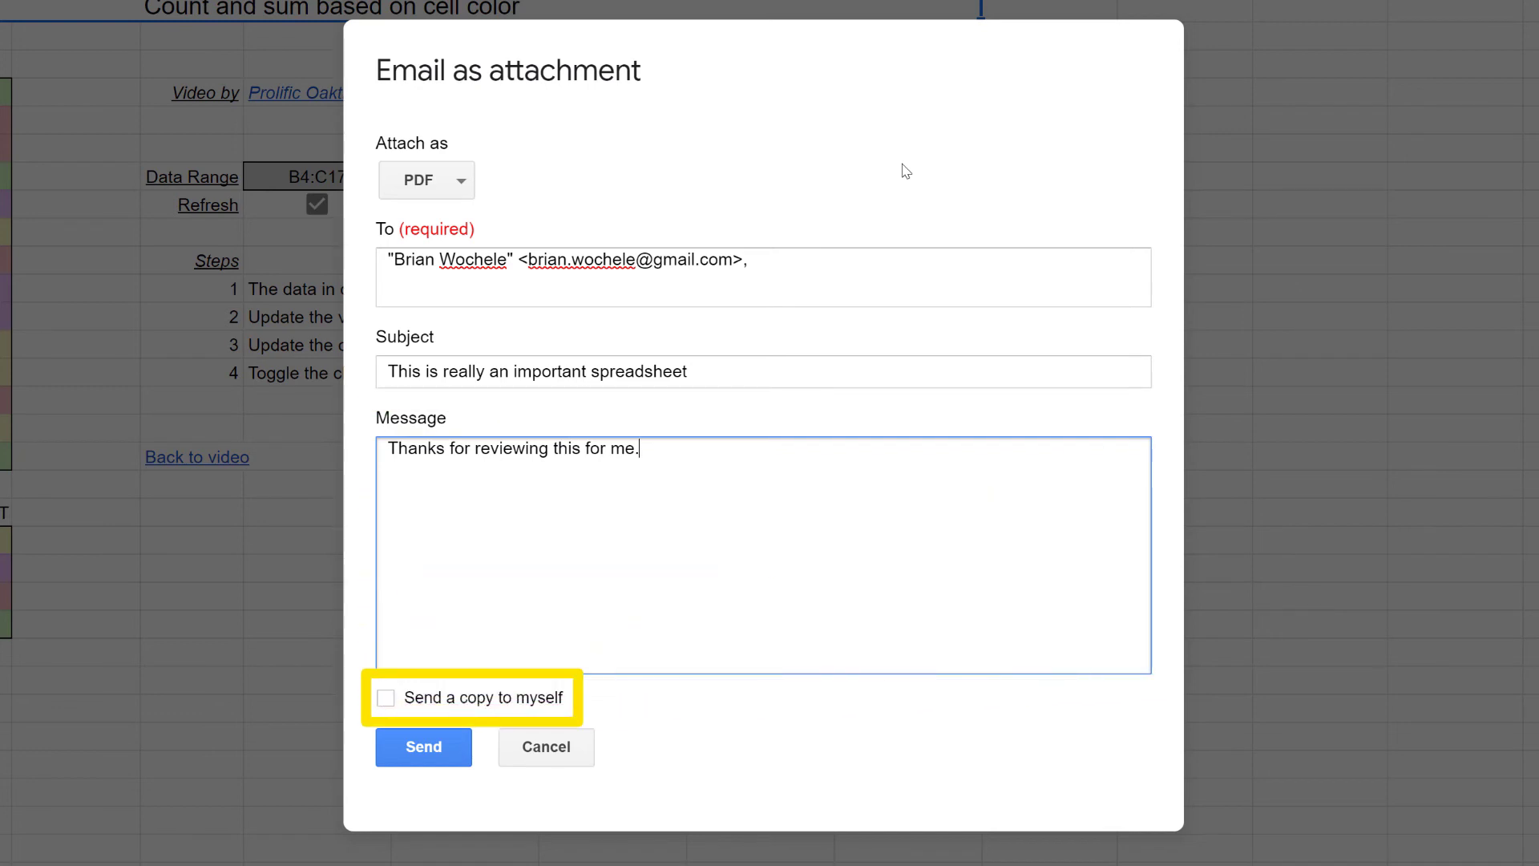
# Send the email, open it in Gmail, and preview its attached PDF.
pyautogui.click(428, 743)
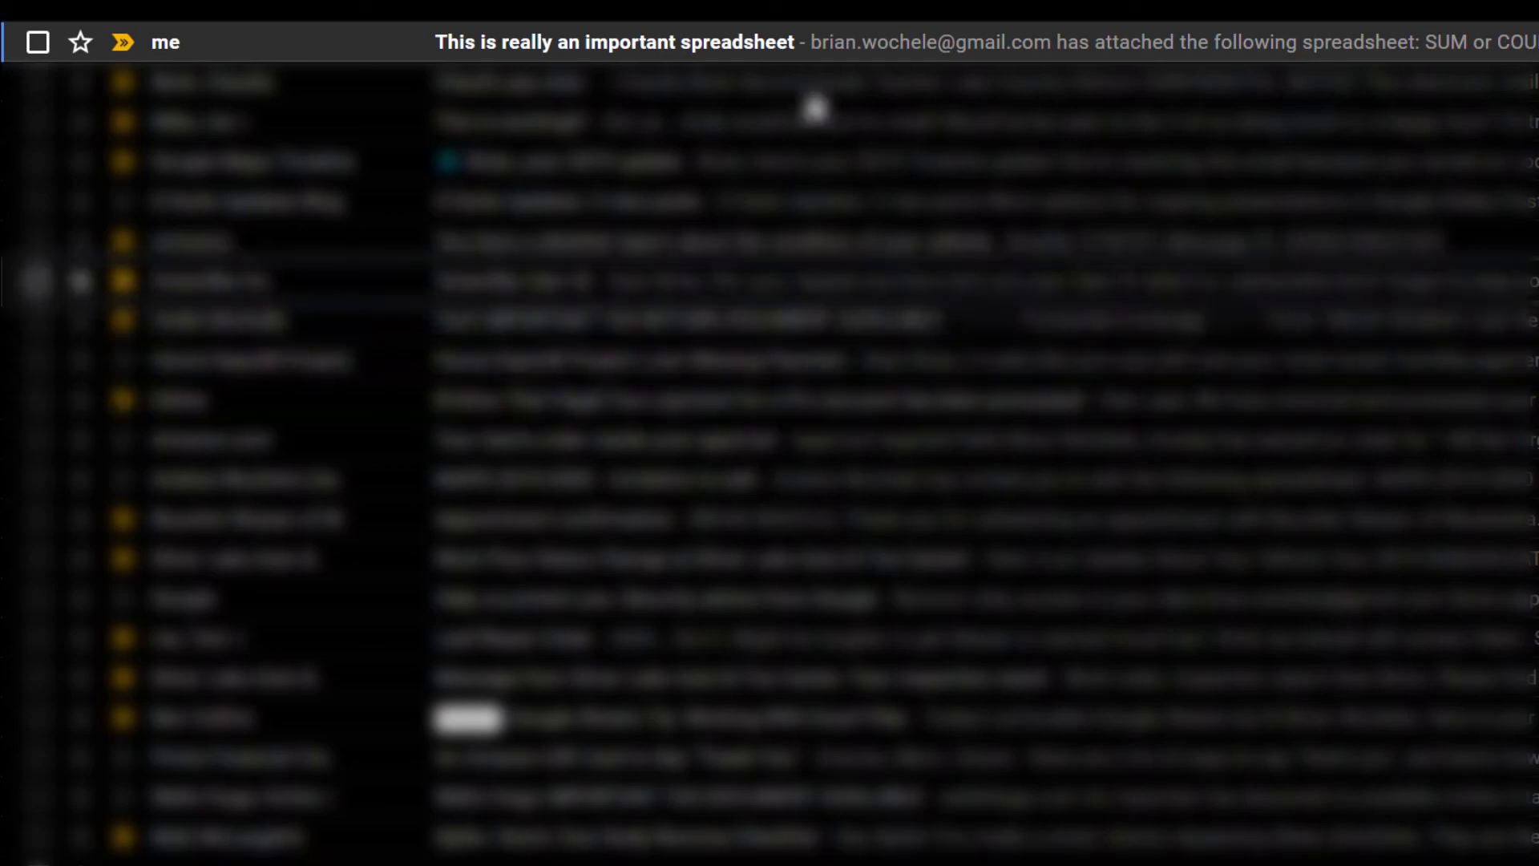
pyautogui.click(773, 44)
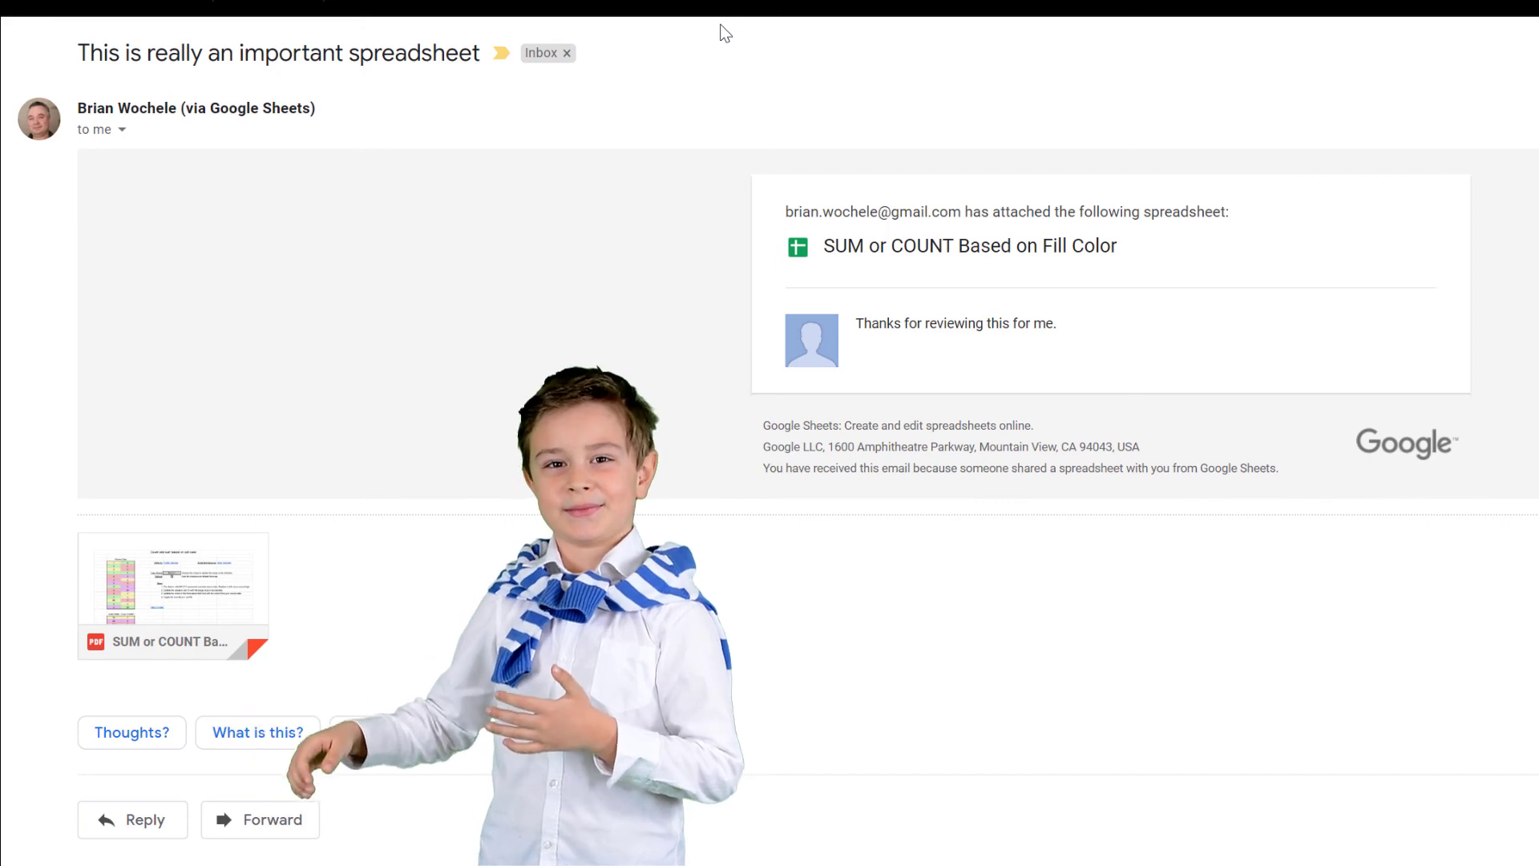
pyautogui.click(209, 590)
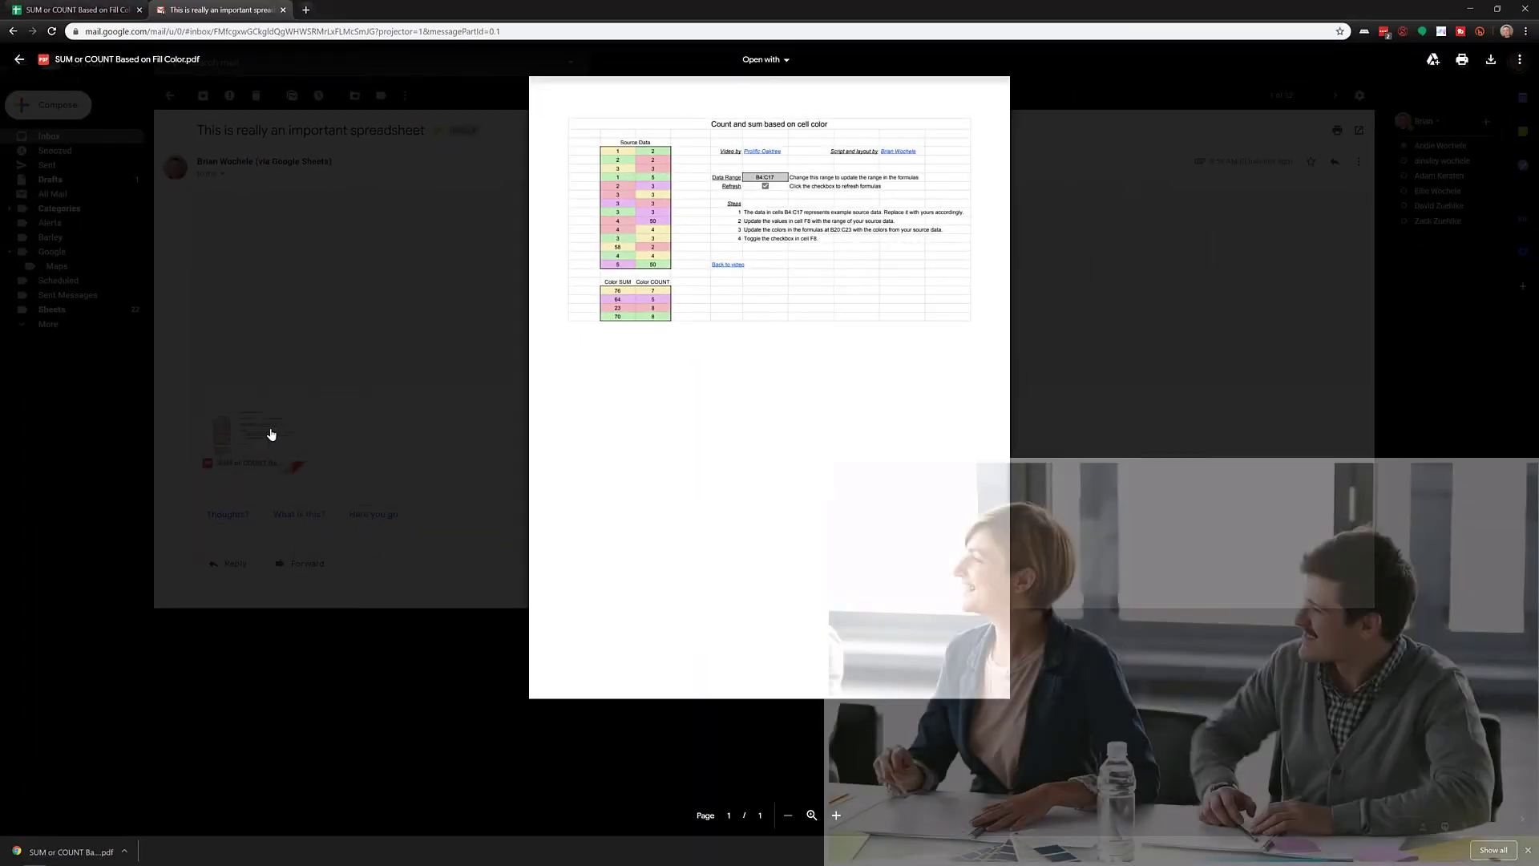